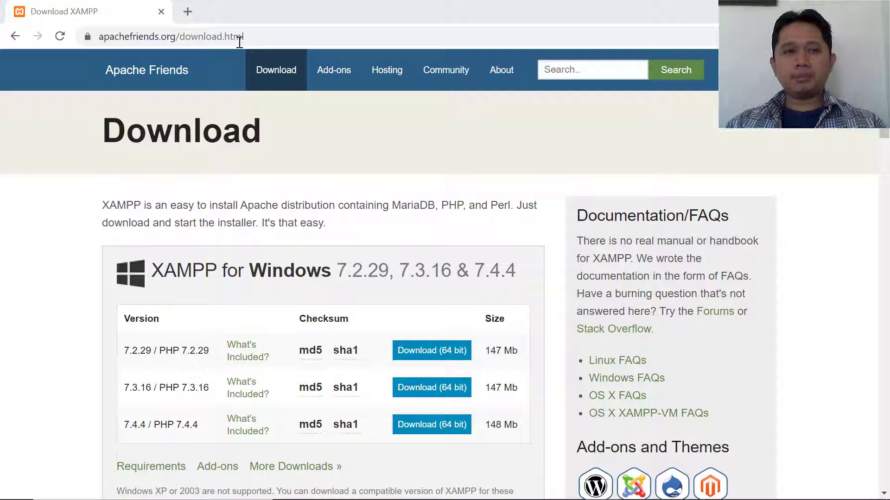
# Examine the XAMPP for Windows versions offered on the apachefriends.org download page
pyautogui.moveTo(252, 37); pyautogui.dragTo(93, 47)
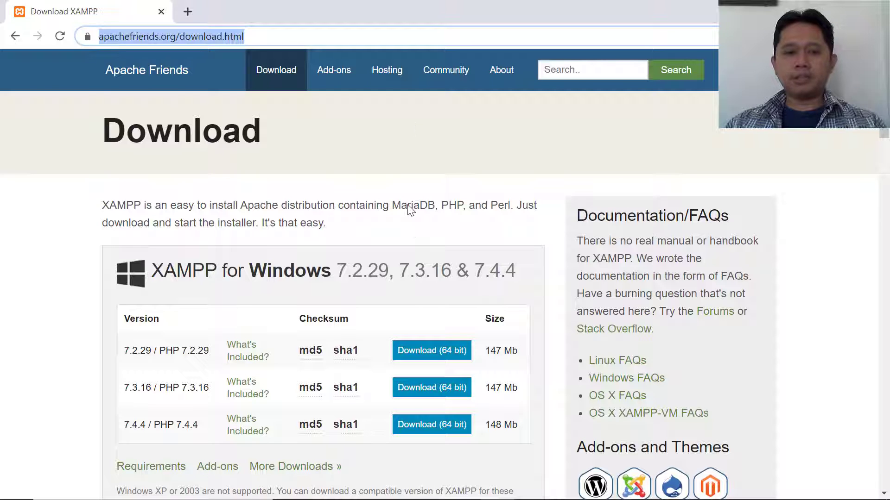
pyautogui.scroll(-1, 109, 344)
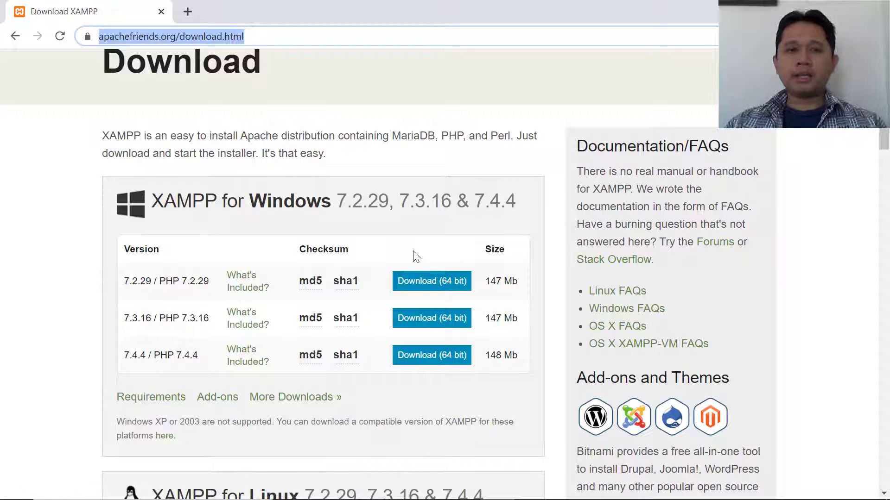
pyautogui.scroll(2, 414, 252)
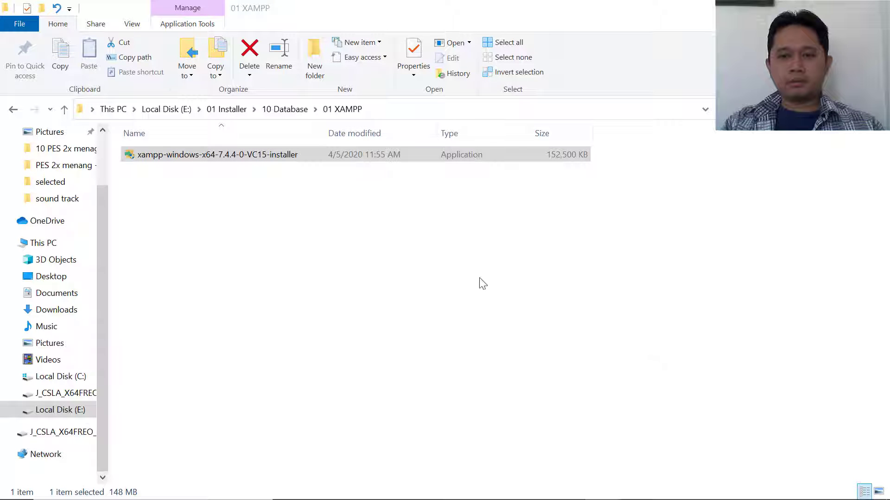
# Launch the xampp-windows-x64-7.4.4-0-VC15-installer application from the 01 XAMPP folder
pyautogui.click(301, 210)
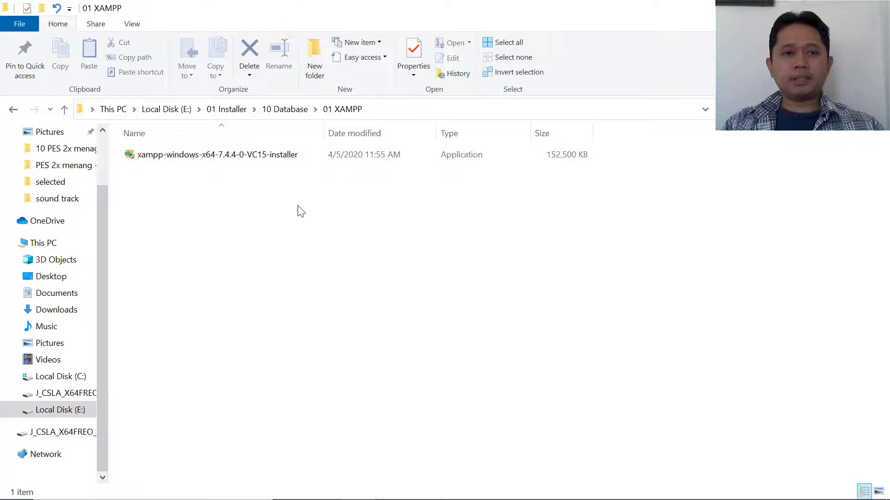
pyautogui.click(302, 164)
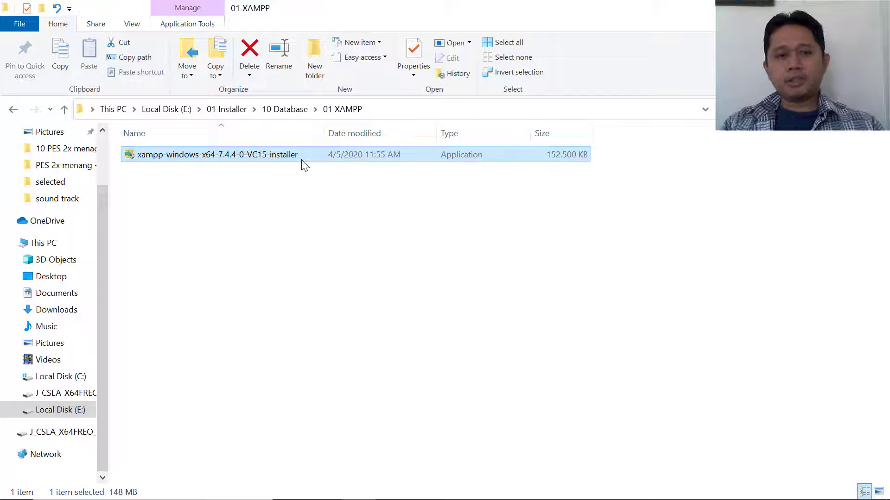
pyautogui.click(301, 187)
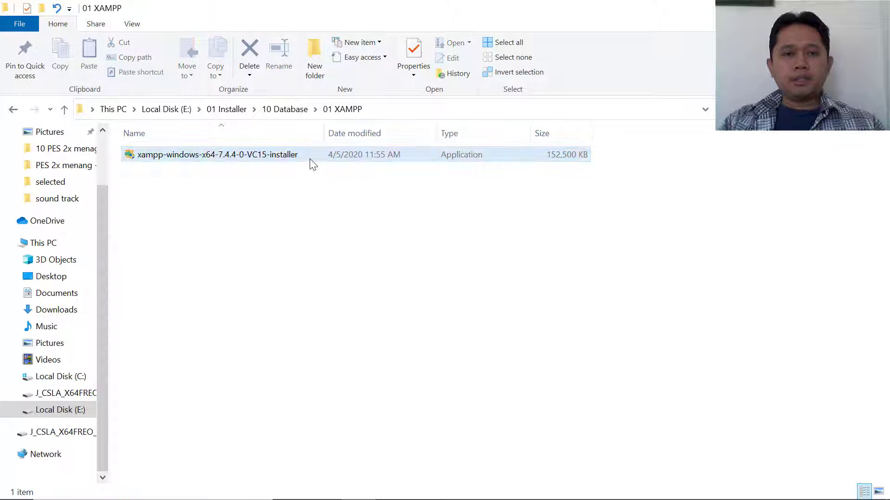
pyautogui.click(312, 165)
pyautogui.click(316, 188)
pyautogui.click(319, 162)
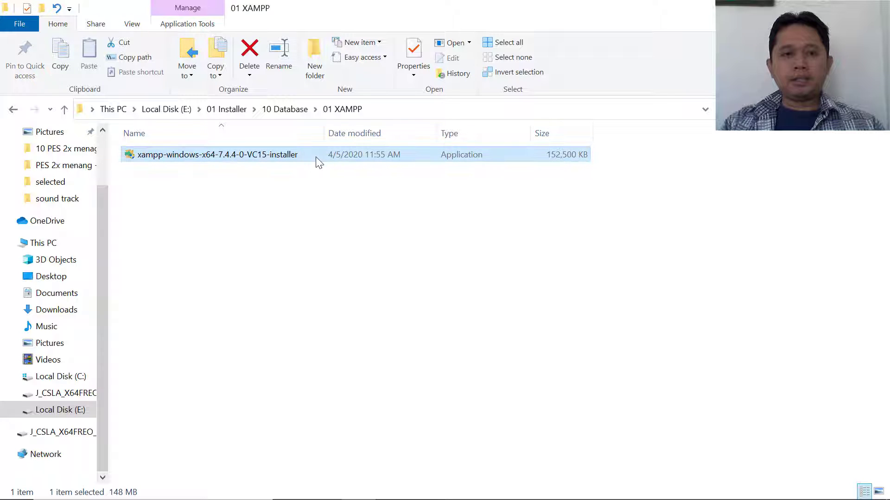
pyautogui.doubleClick(319, 162)
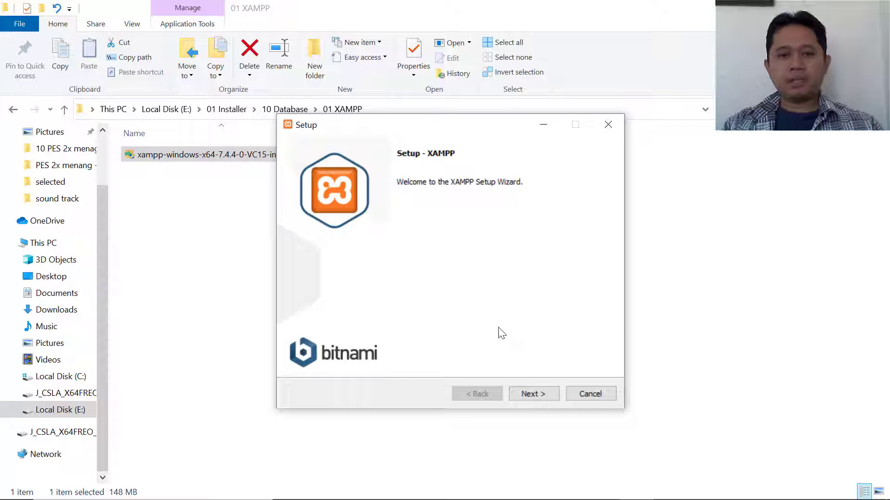
# Keep all default components in the XAMPP setup and set the installation folder to E:\xampp
pyautogui.click(533, 394)
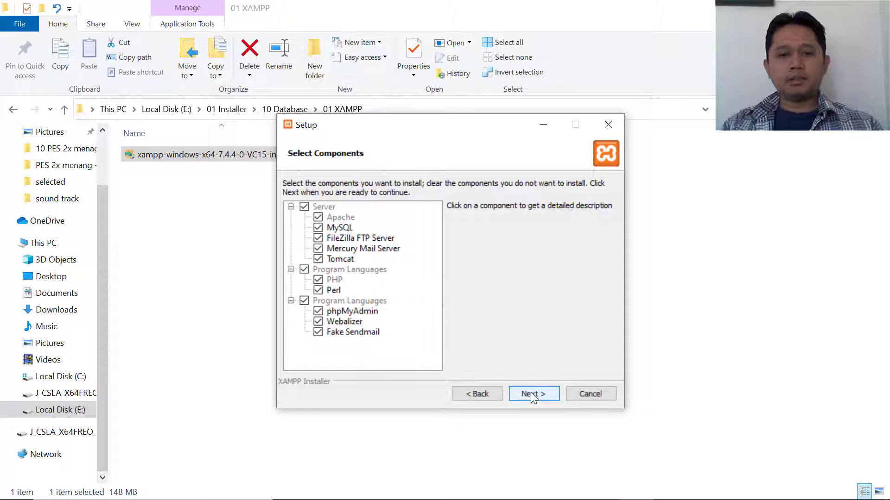
pyautogui.click(534, 394)
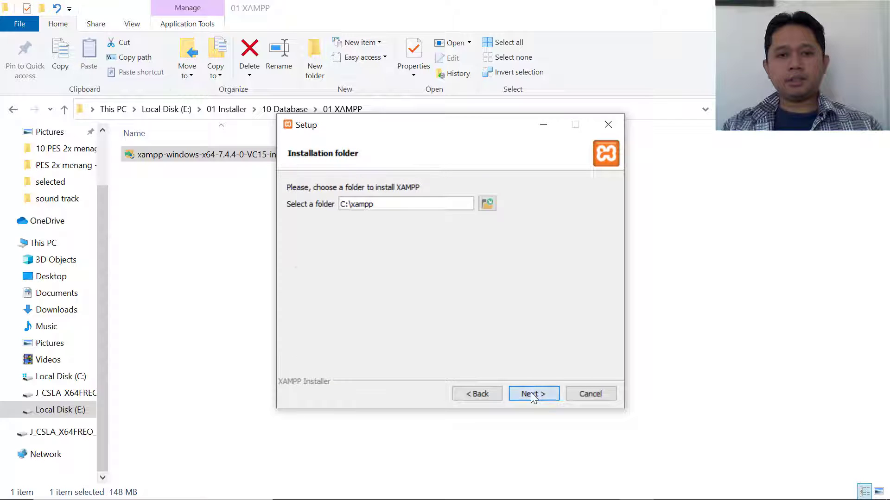
pyautogui.click(533, 394)
pyautogui.click(487, 394)
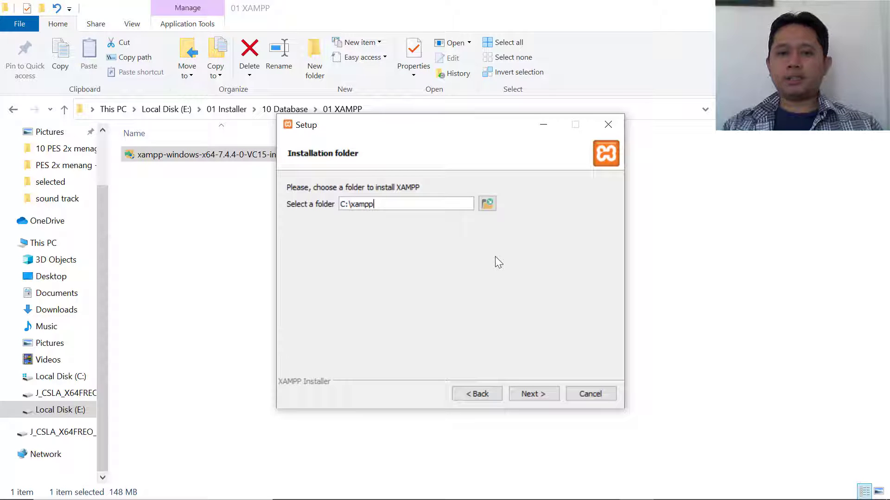
pyautogui.moveTo(346, 205); pyautogui.dragTo(342, 205)
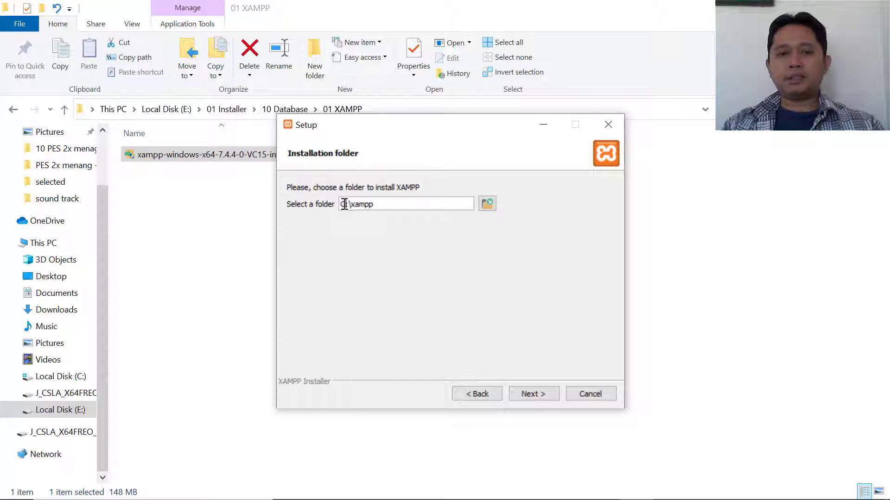
pyautogui.write('E')
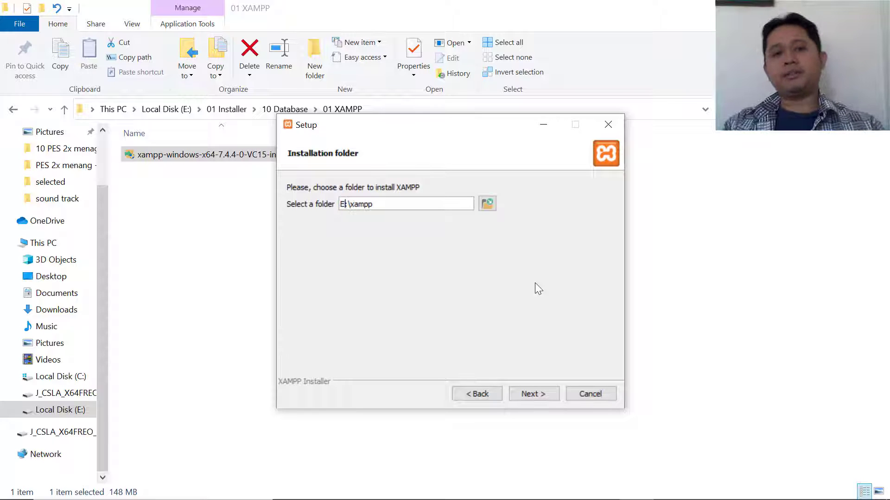
pyautogui.click(531, 394)
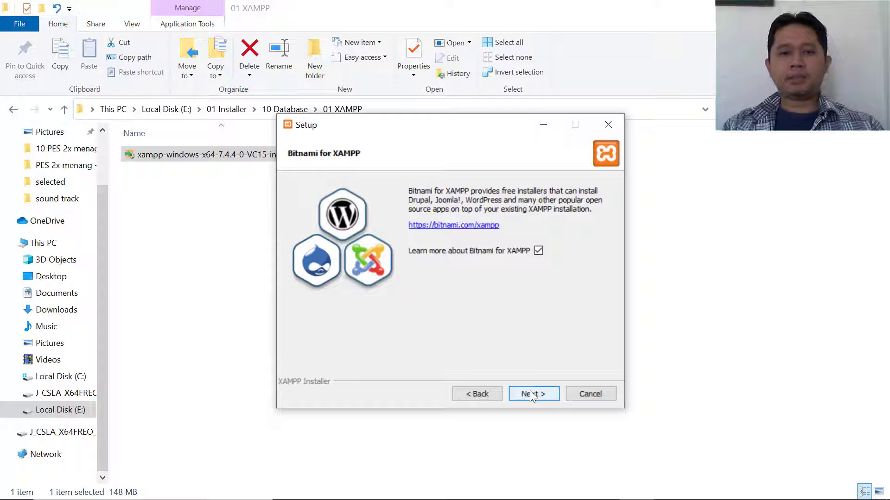
# Run the XAMPP installation and allow Apache HTTP Server through the firewall on public networks
pyautogui.click(531, 394)
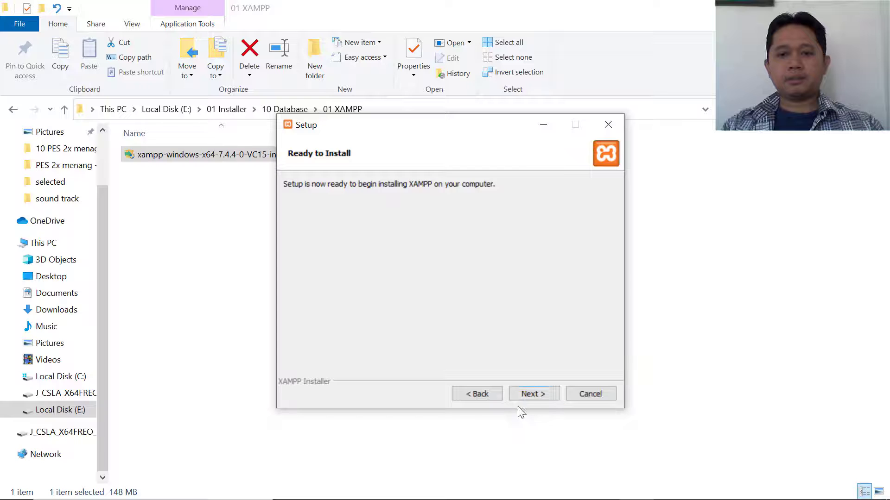
pyautogui.click(530, 395)
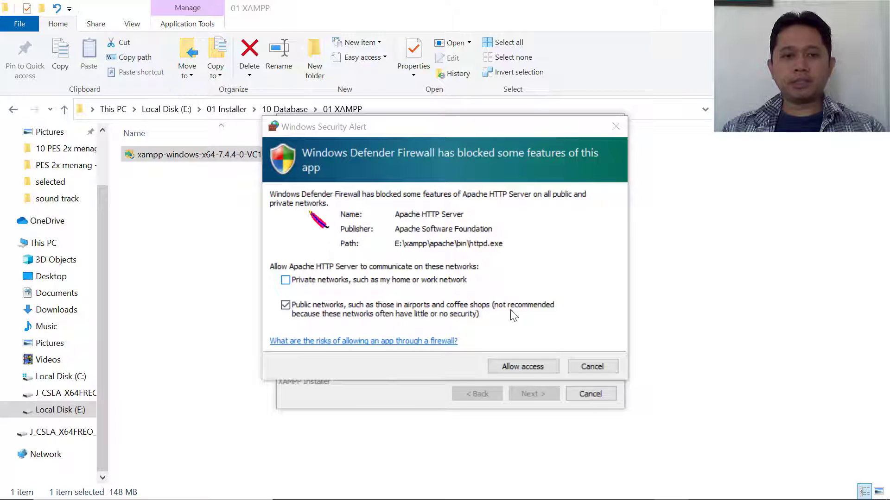
pyautogui.click(526, 367)
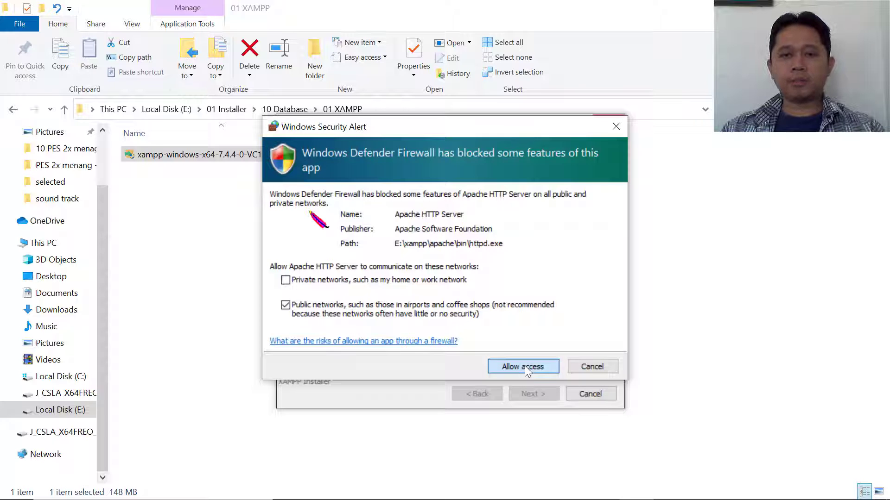
pyautogui.click(525, 366)
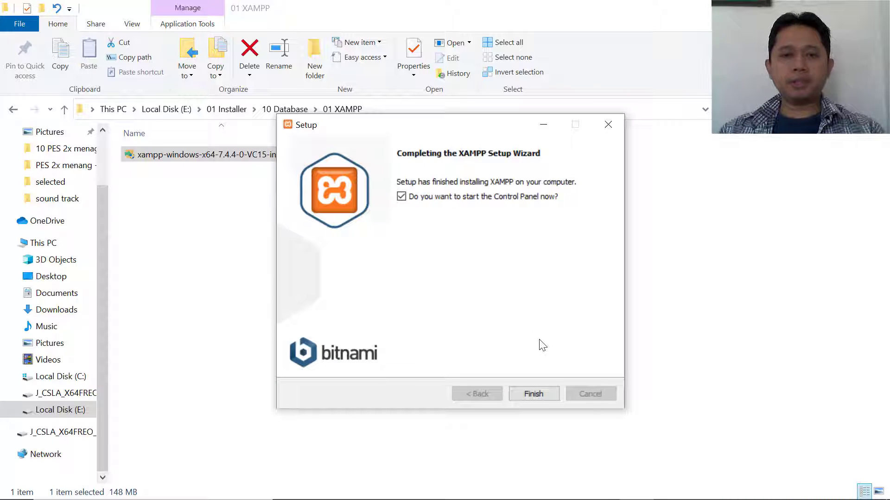
# Finish the setup with the Control Panel set to start, and save English as its language
pyautogui.click(538, 391)
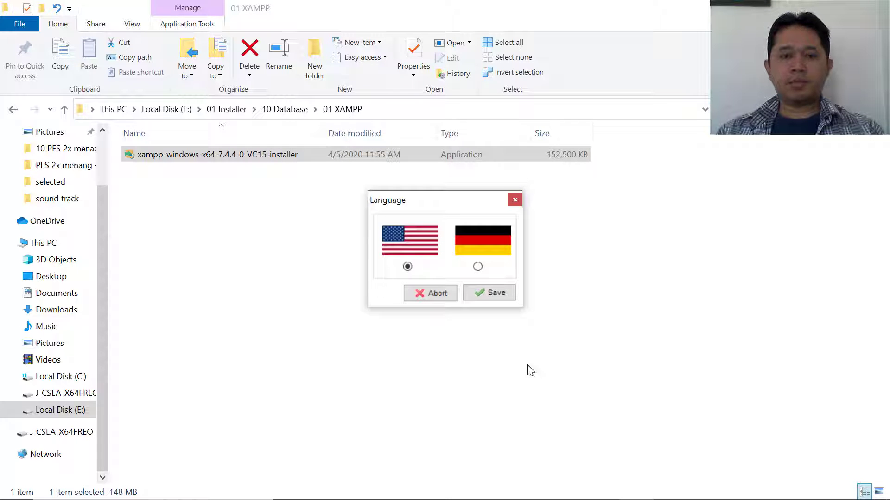
pyautogui.click(497, 296)
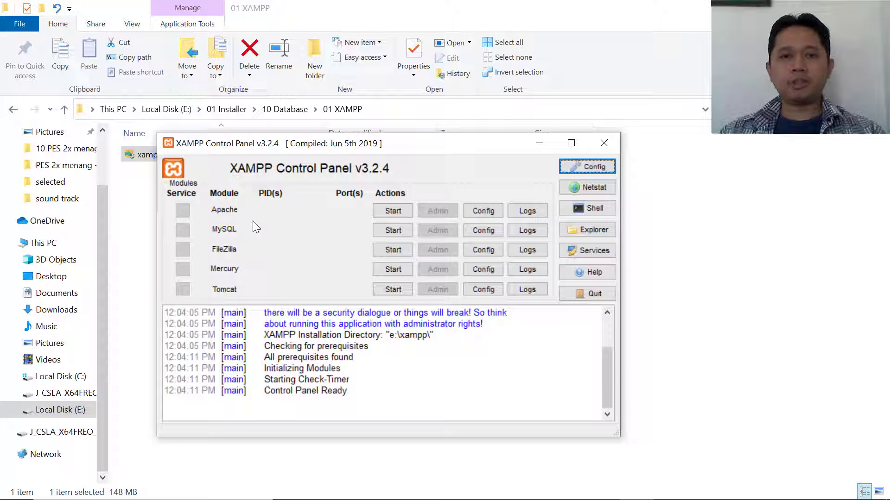
# Start the MySQL module and allow mysqld through the firewall on public networks
pyautogui.click(397, 233)
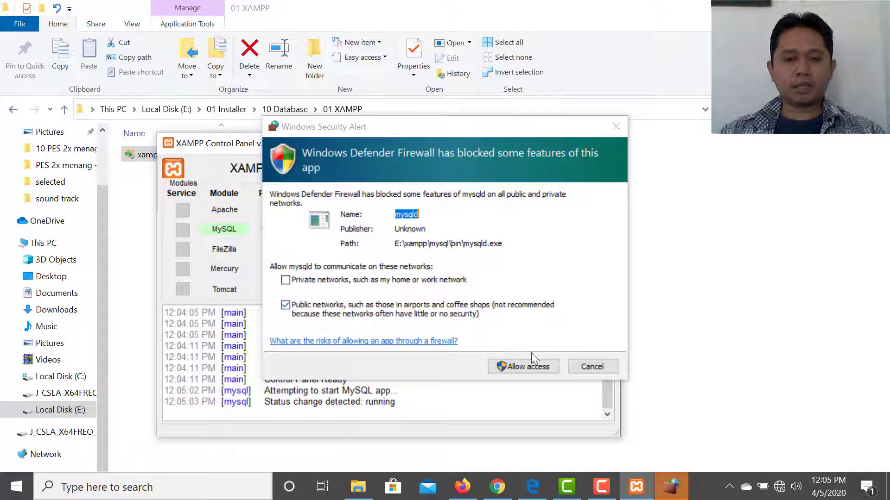
pyautogui.click(519, 366)
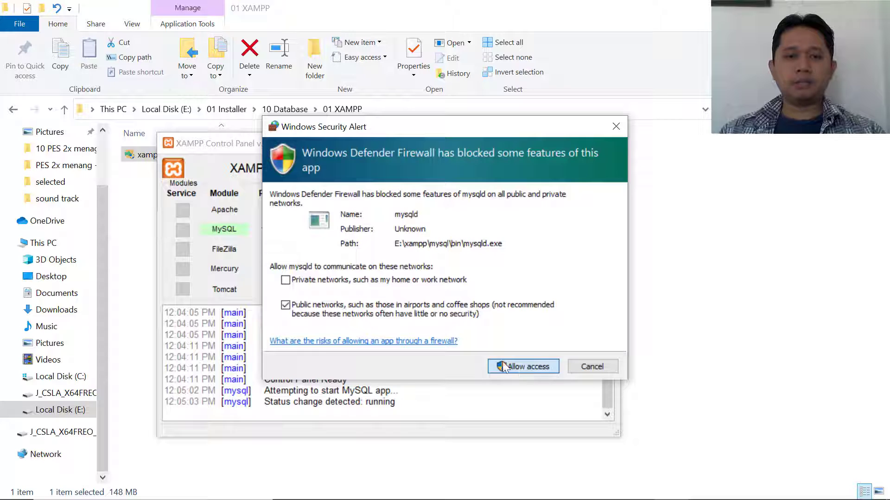
pyautogui.click(519, 366)
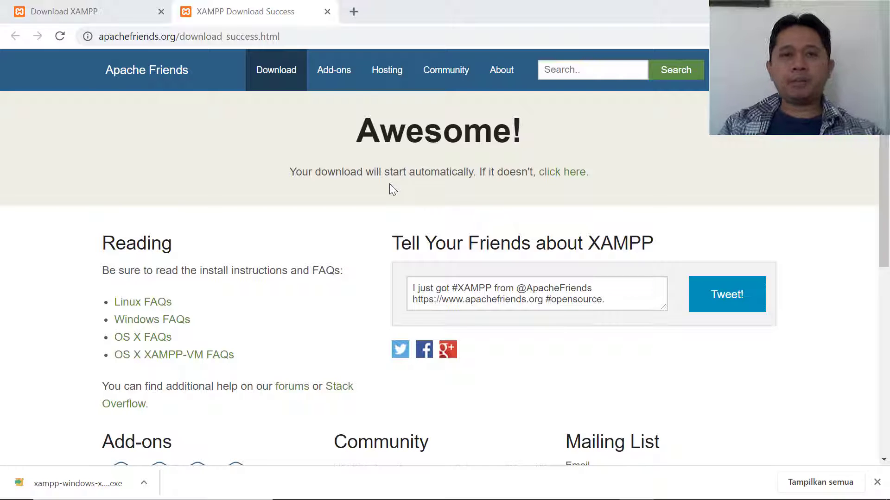
# Return to the XAMPP Control Panel and start the Apache module
pyautogui.click(328, 35)
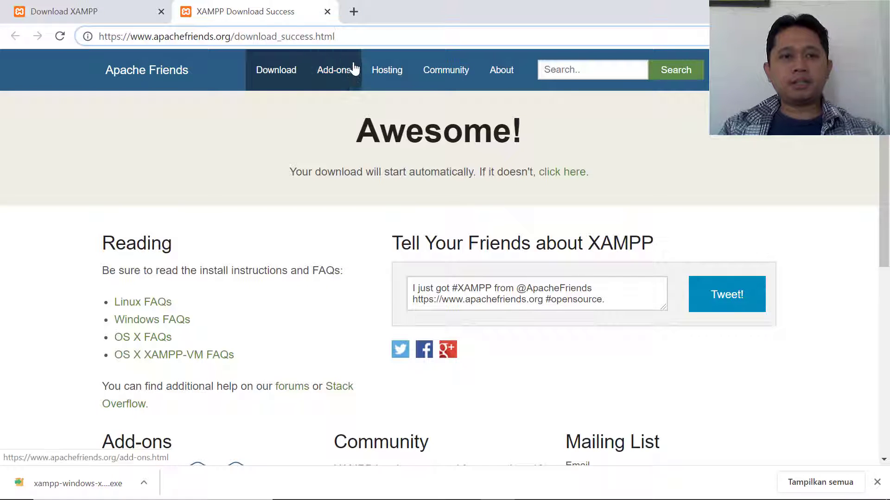
pyautogui.click(213, 29)
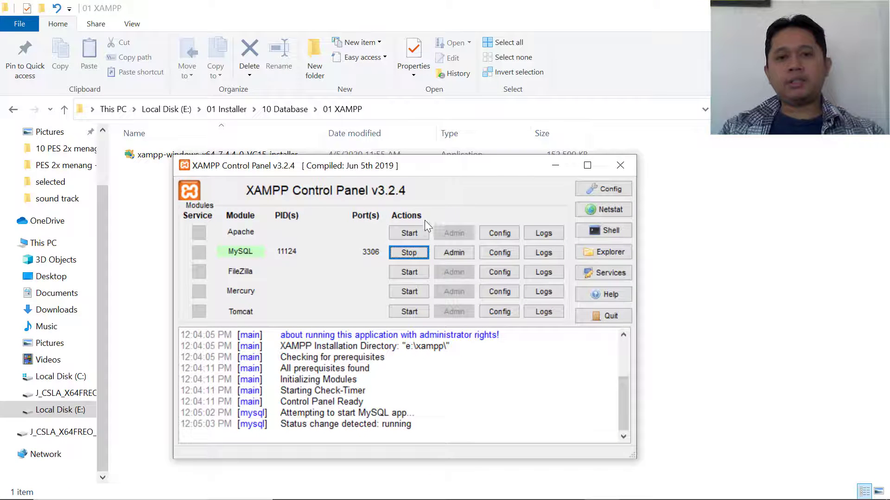
pyautogui.click(412, 232)
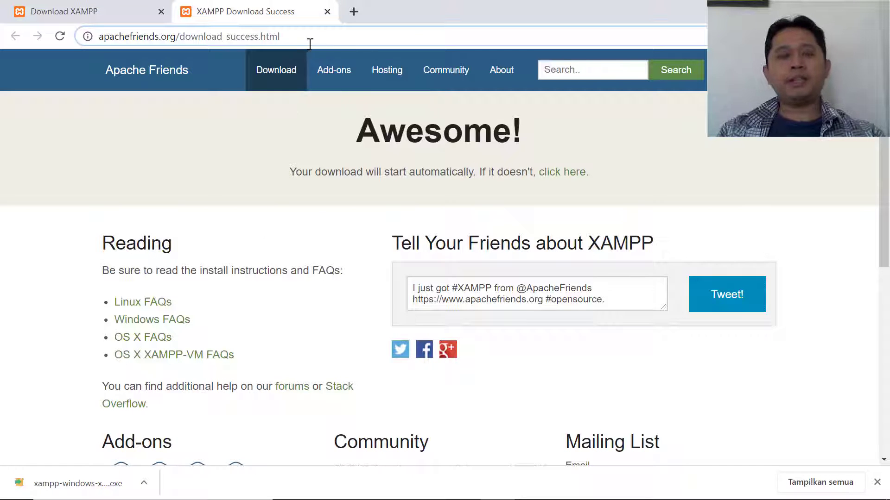
# Switch to the browser, load localhost, and open phpMyAdmin from the XAMPP dashboard
pyautogui.click(310, 42)
pyautogui.click(336, 35)
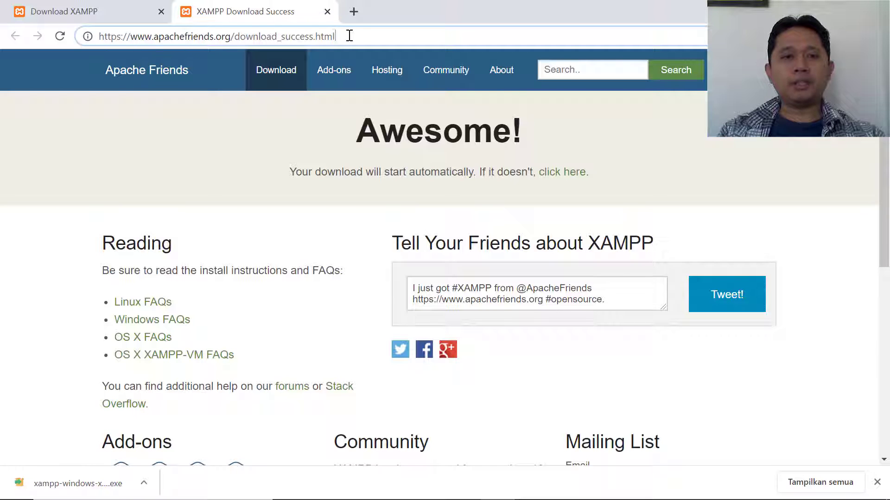
pyautogui.hotkey('ctrl', 'a')
pyautogui.write('l')
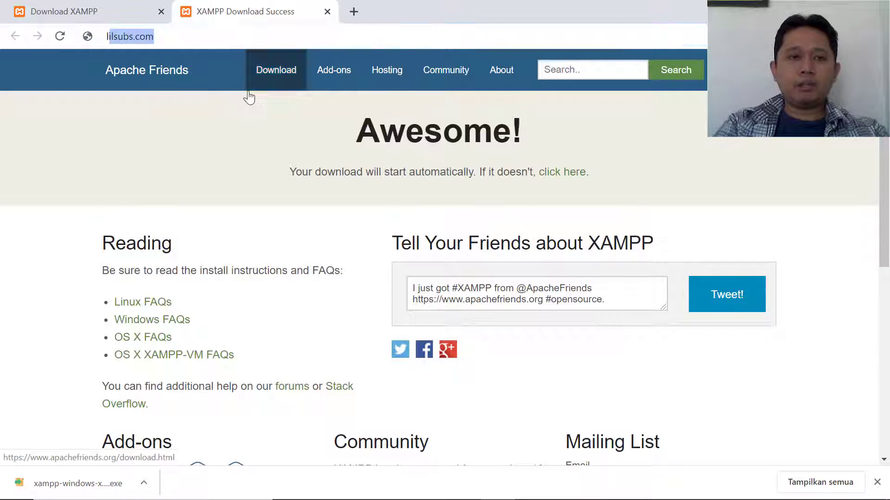
pyautogui.write('ocalhost')
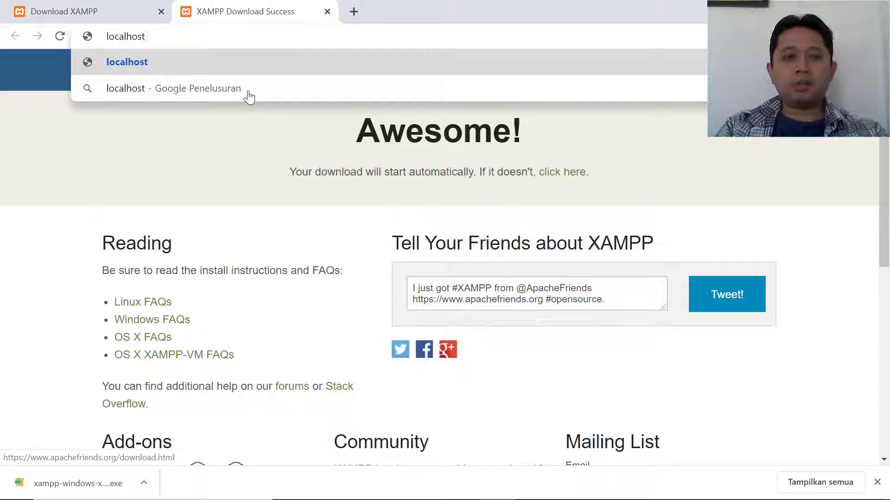
pyautogui.click(249, 59)
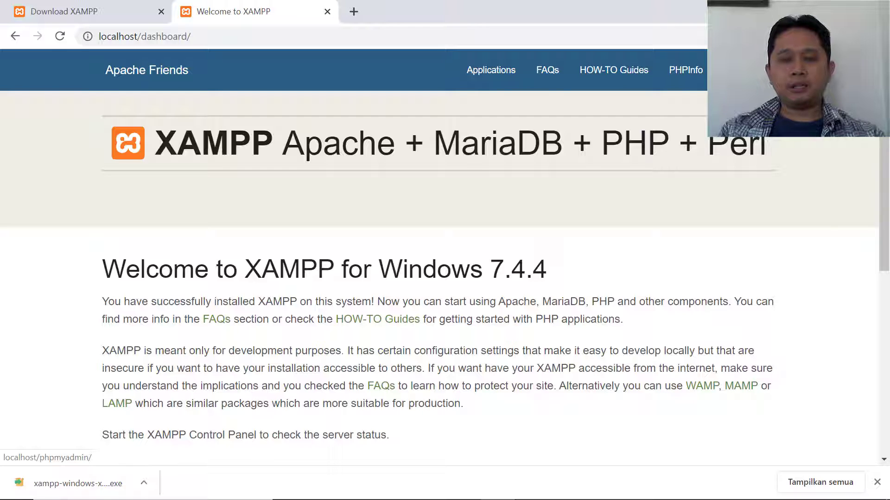
pyautogui.click(749, 70)
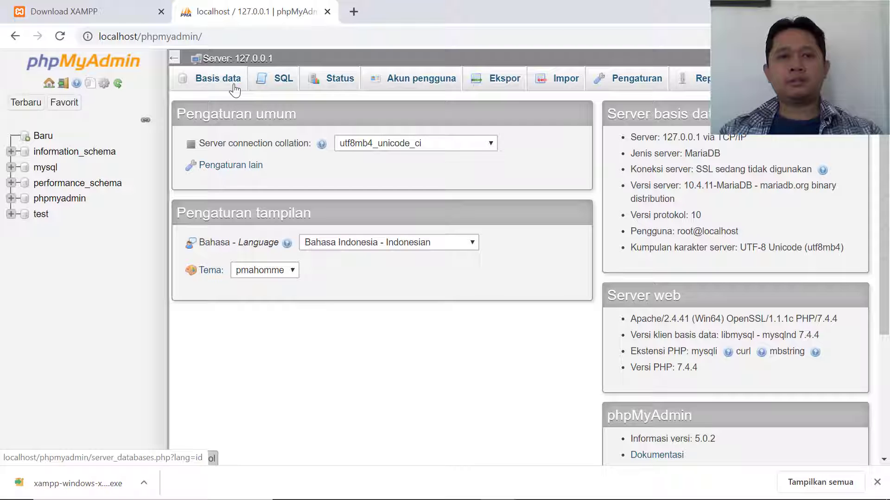
# Create a new database named crud_db on the local server
pyautogui.click(234, 89)
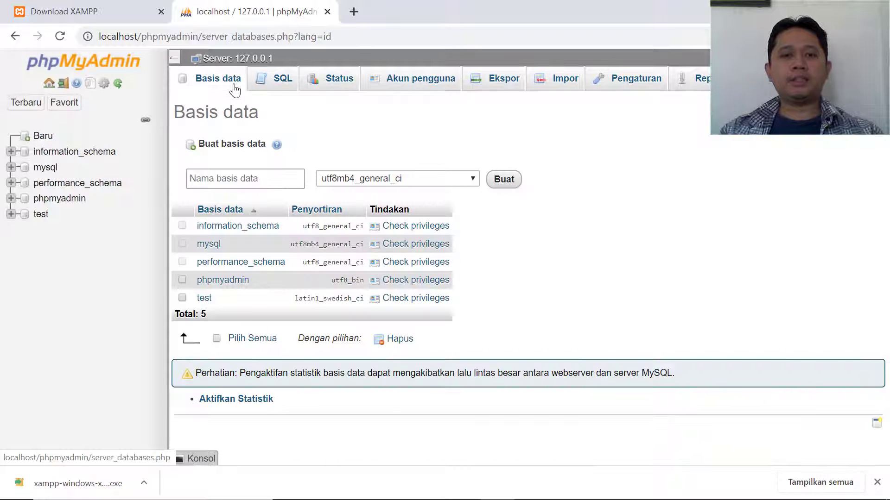
pyautogui.click(246, 178)
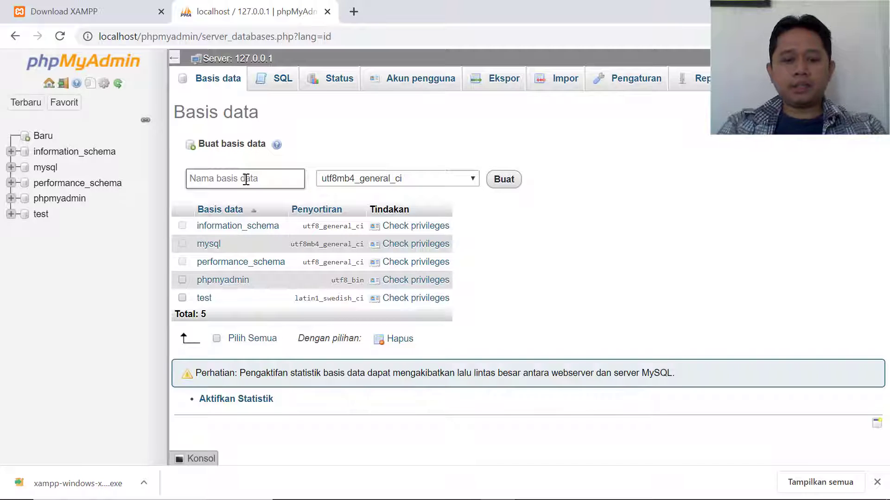
pyautogui.write('crud')
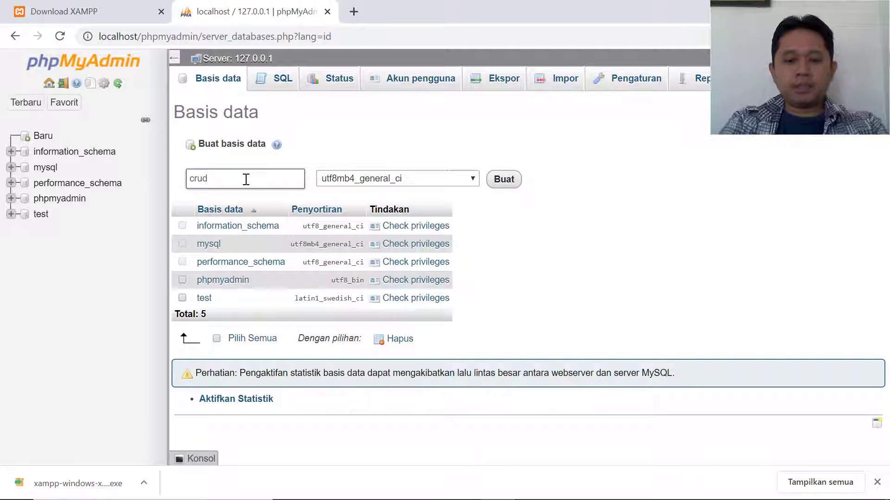
pyautogui.write('_db')
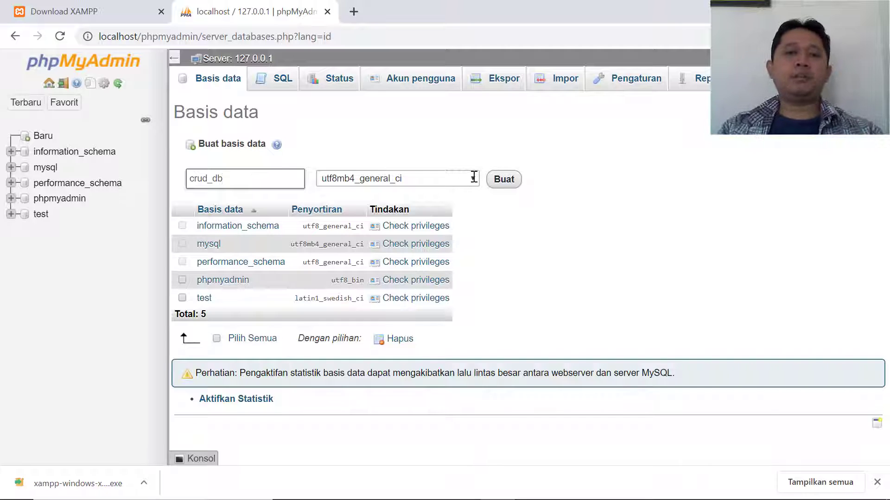
pyautogui.click(503, 179)
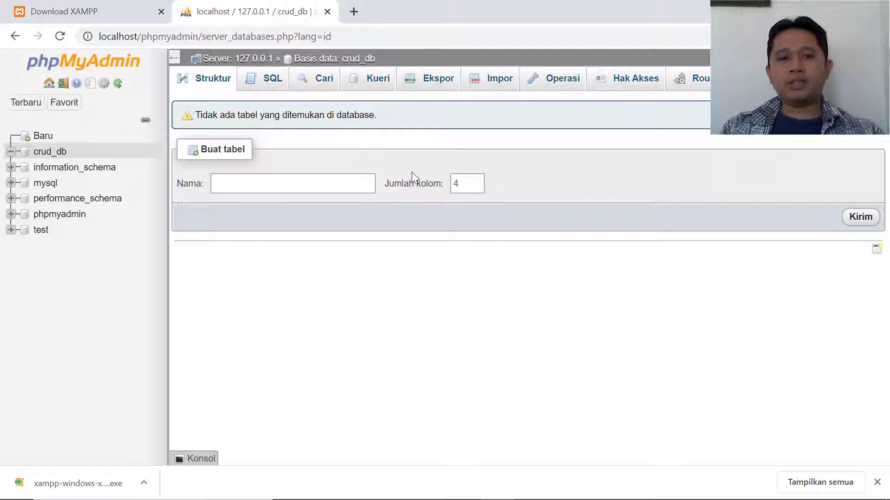
# Start a new table named penduduk with 3 columns in the crud_db database
pyautogui.click(324, 189)
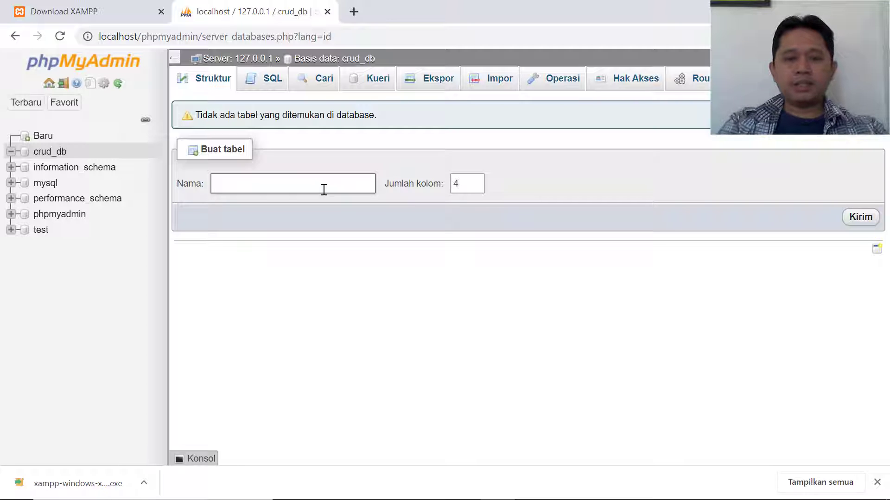
pyautogui.write('pendu')
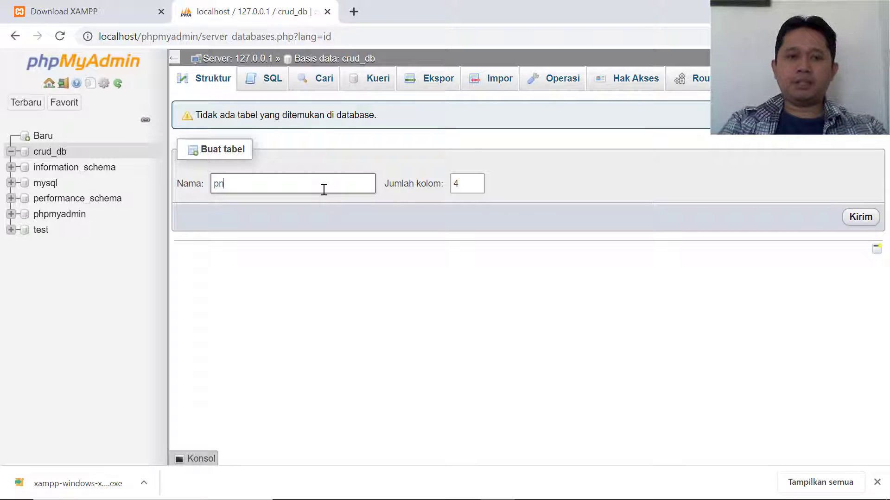
pyautogui.write('k')
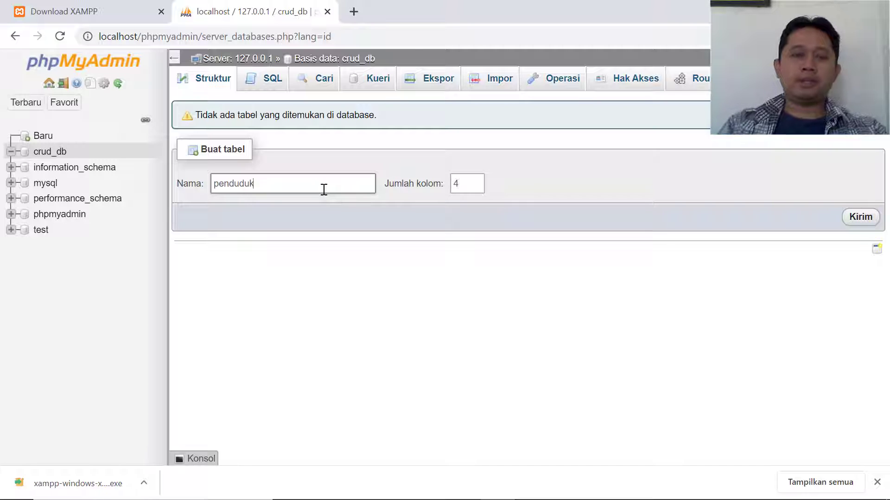
pyautogui.click(457, 182)
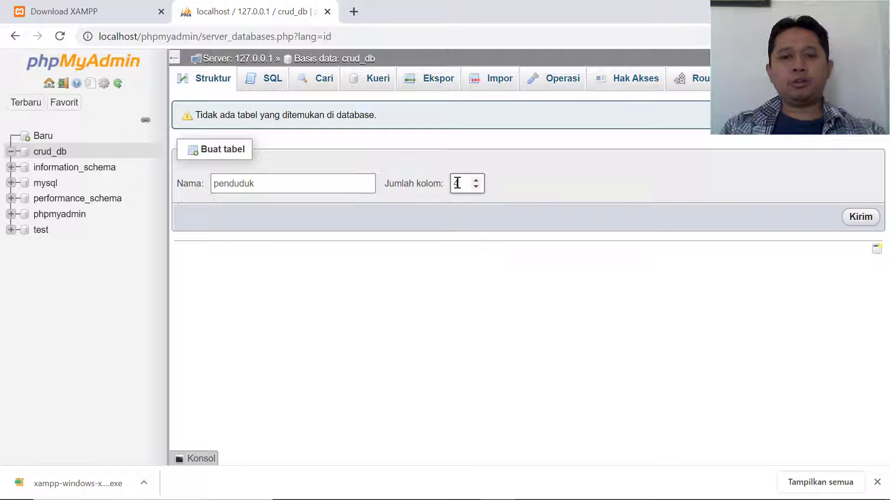
pyautogui.write('3')
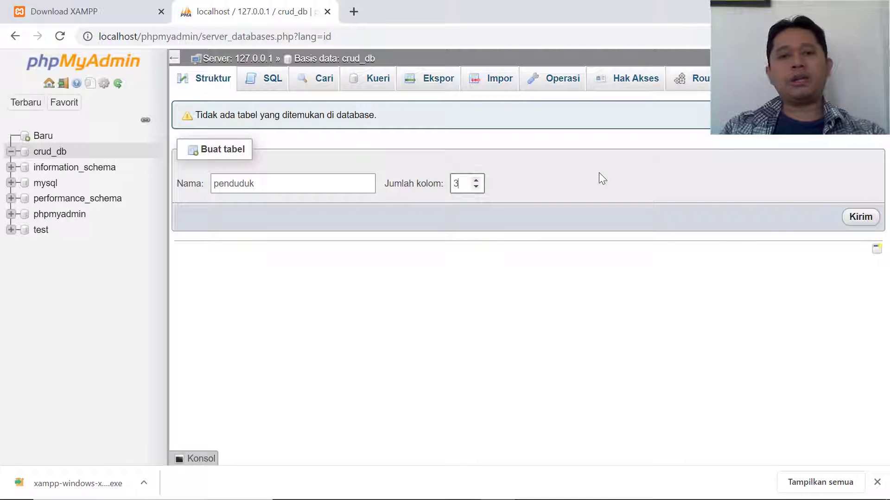
pyautogui.click(861, 220)
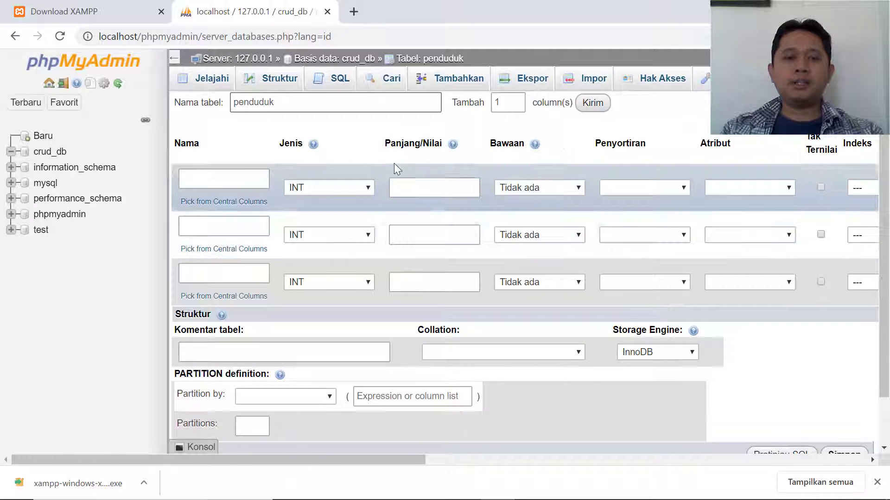
# Name the table's three columns id_penduduk, nama and alamat, keeping INT as the type of id_penduduk
pyautogui.click(206, 181)
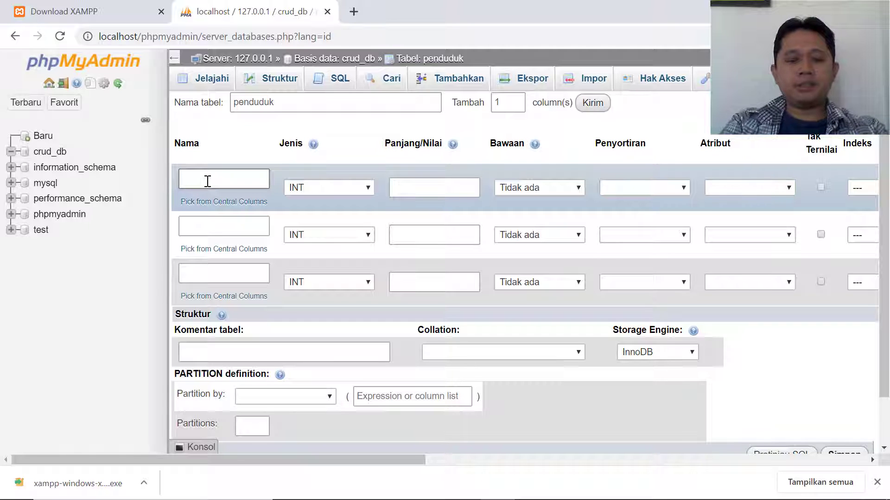
pyautogui.write('id_')
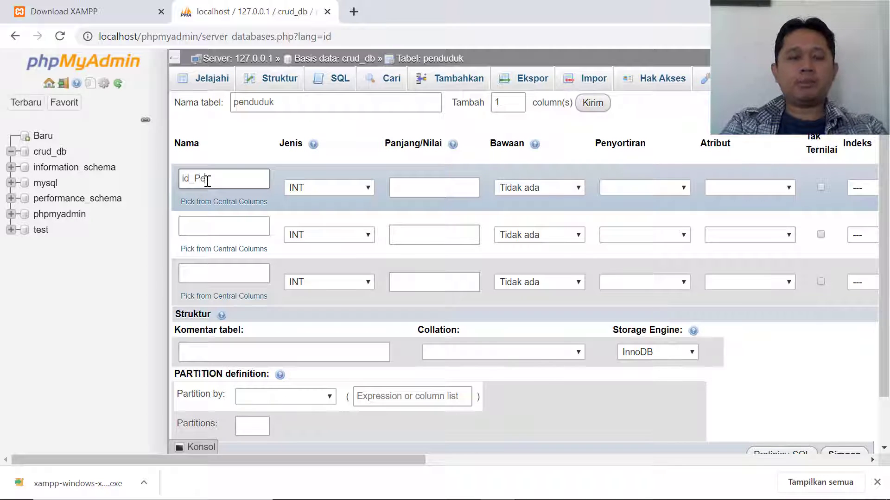
pyautogui.write('penduduk')
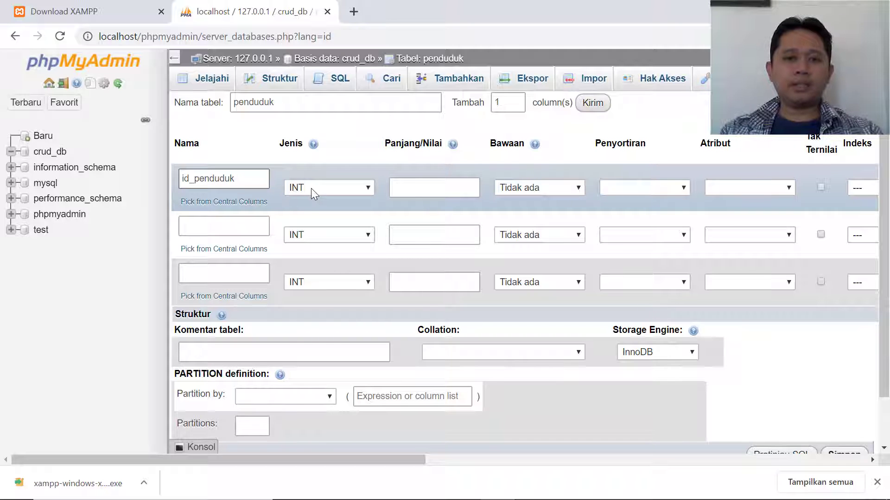
pyautogui.click(310, 188)
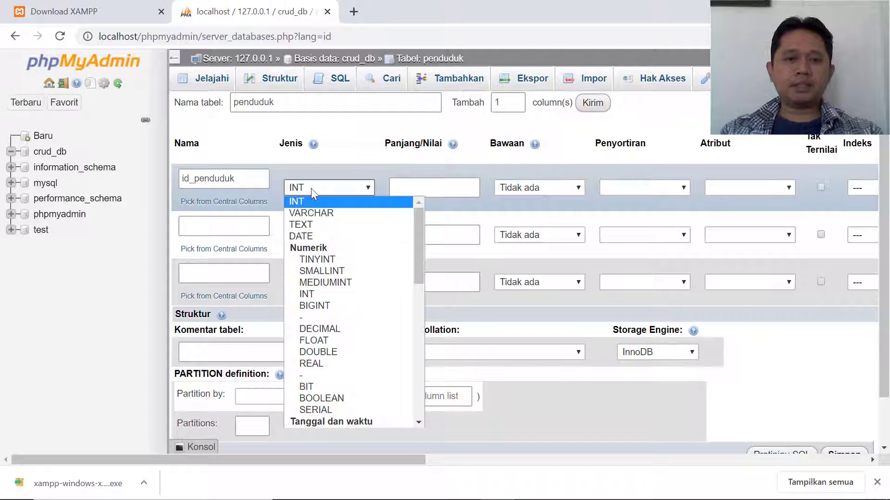
pyautogui.click(321, 157)
pyautogui.click(250, 228)
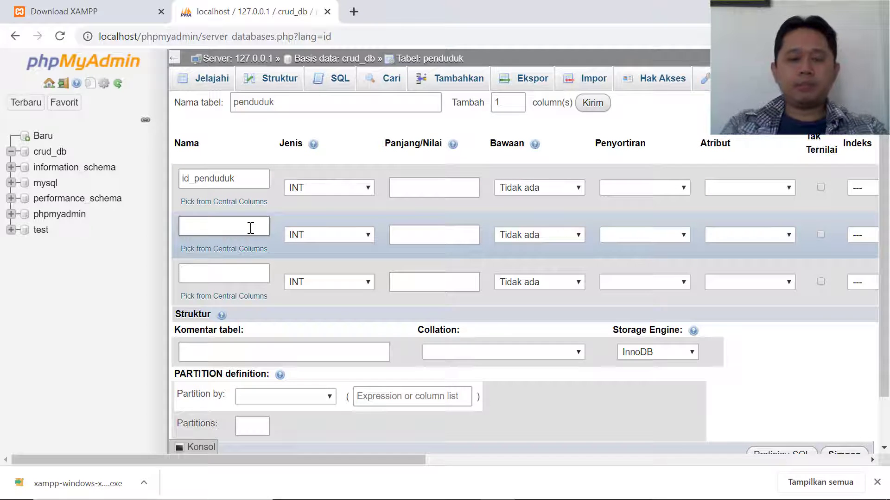
pyautogui.write('nama')
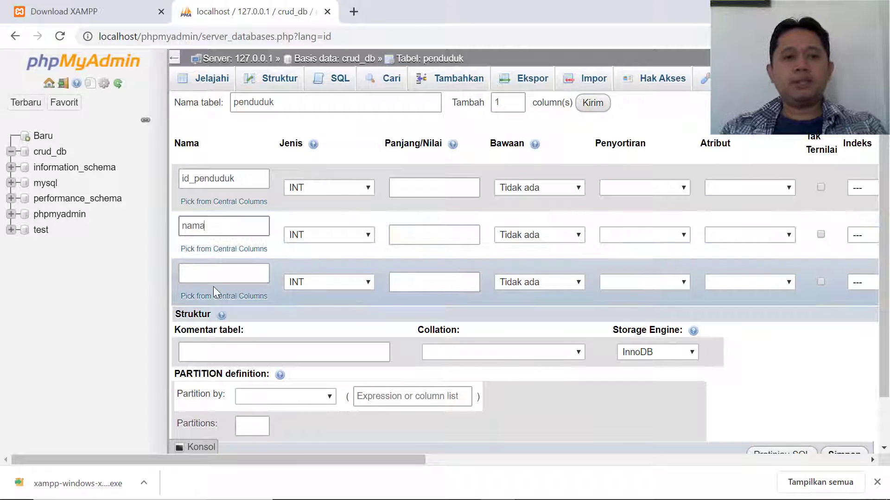
pyautogui.click(217, 276)
pyautogui.write('alama')
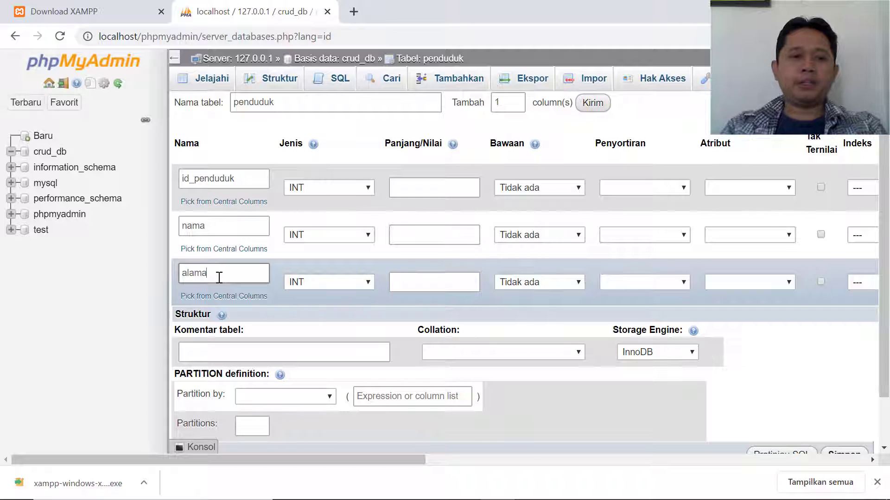
pyautogui.write('t')
# Set the nama column's type to VARCHAR with a length of 250
pyautogui.click(369, 240)
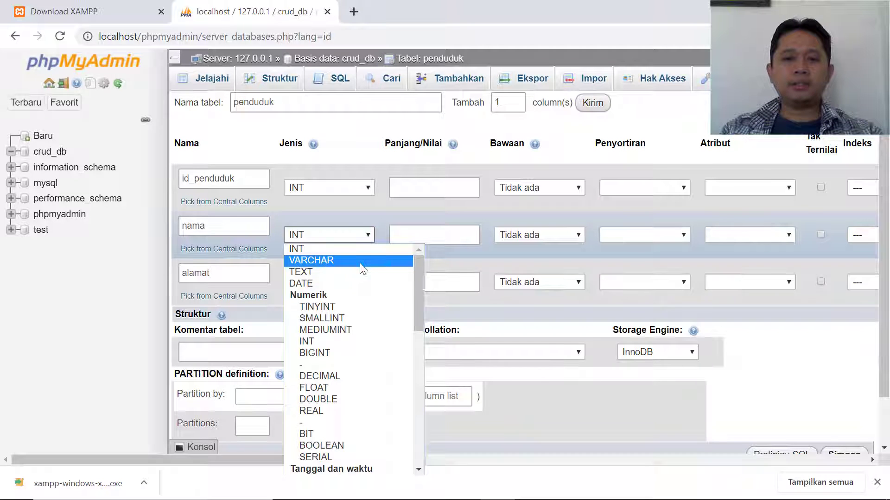
pyautogui.click(360, 262)
pyautogui.click(406, 239)
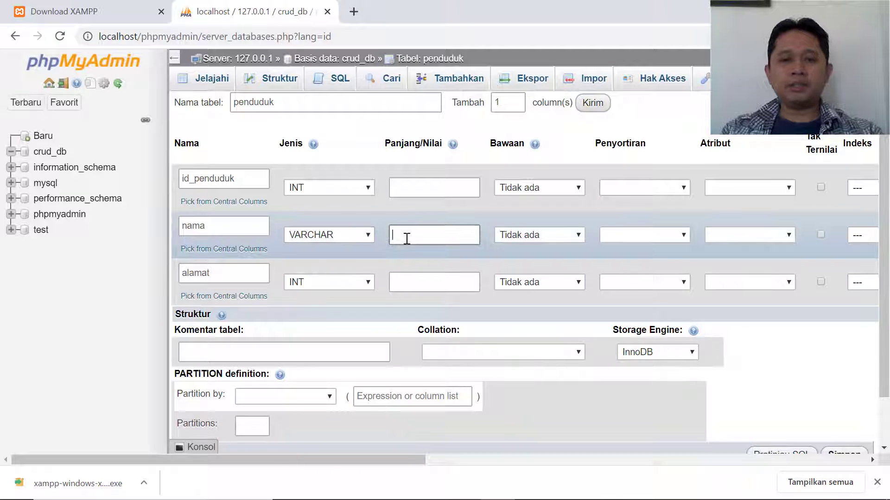
pyautogui.write('250')
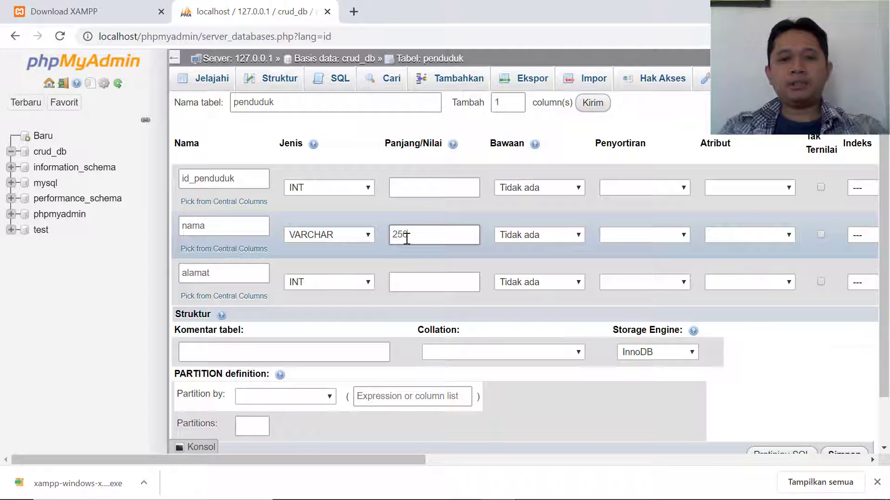
pyautogui.doubleClick(424, 240)
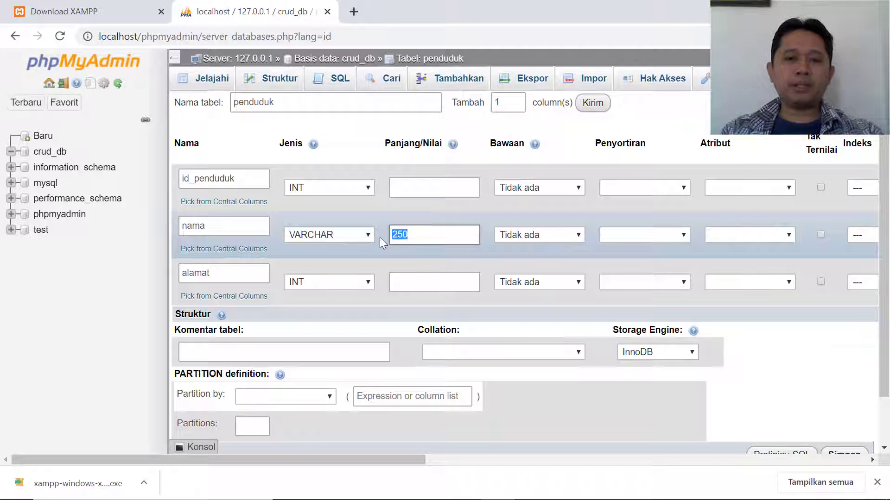
# Set the alamat column's type to VARCHAR with a length of 250
pyautogui.click(367, 283)
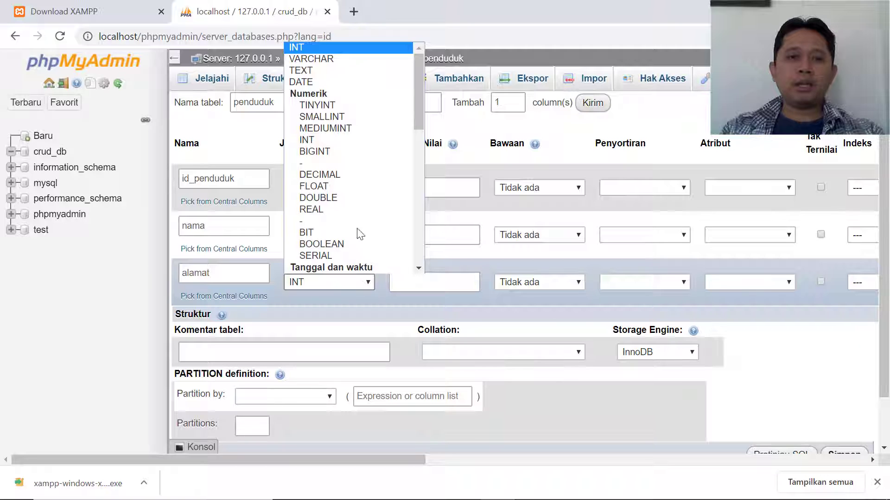
pyautogui.click(374, 56)
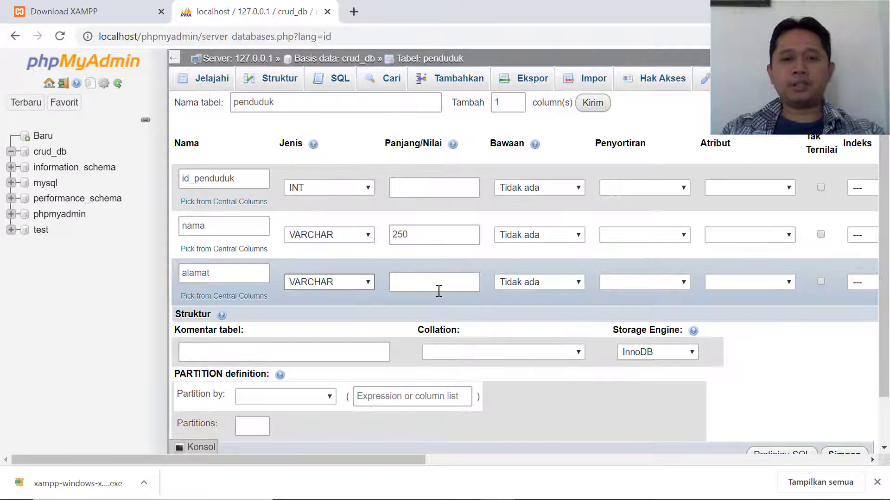
pyautogui.click(438, 291)
pyautogui.write('250')
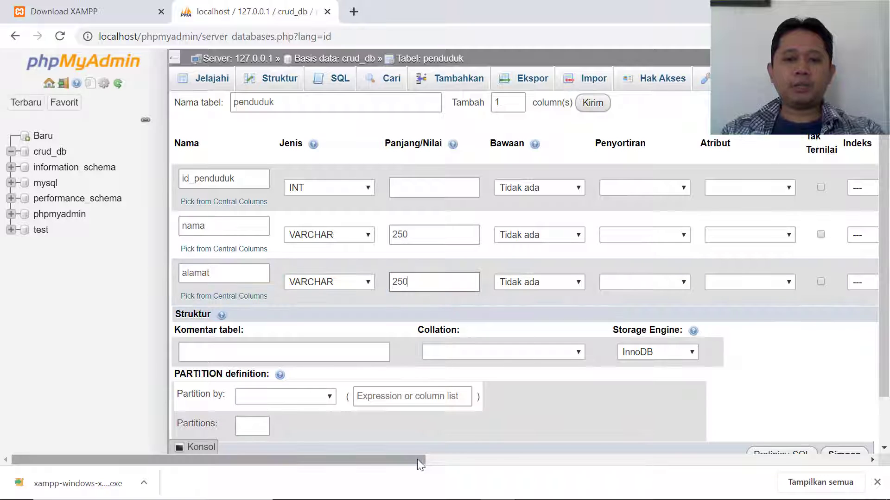
# Save the penduduk table definition to create the table
pyautogui.moveTo(417, 459); pyautogui.dragTo(363, 482)
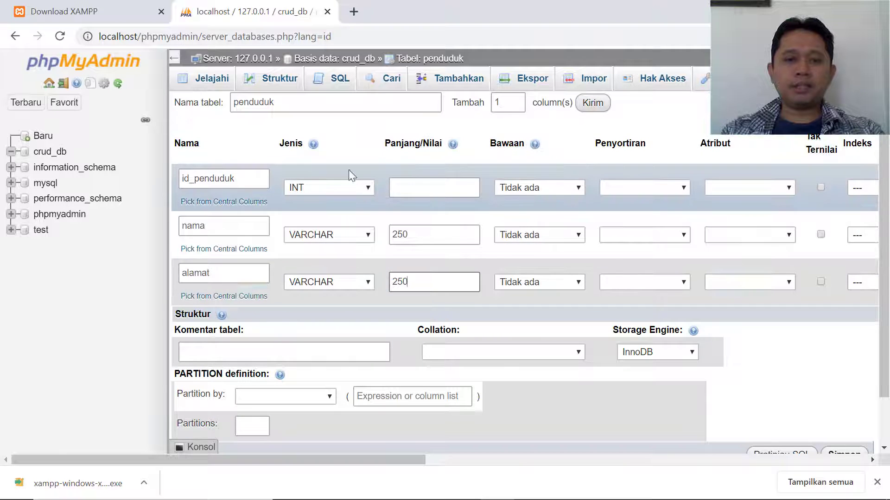
pyautogui.scroll(-2, 443, 369)
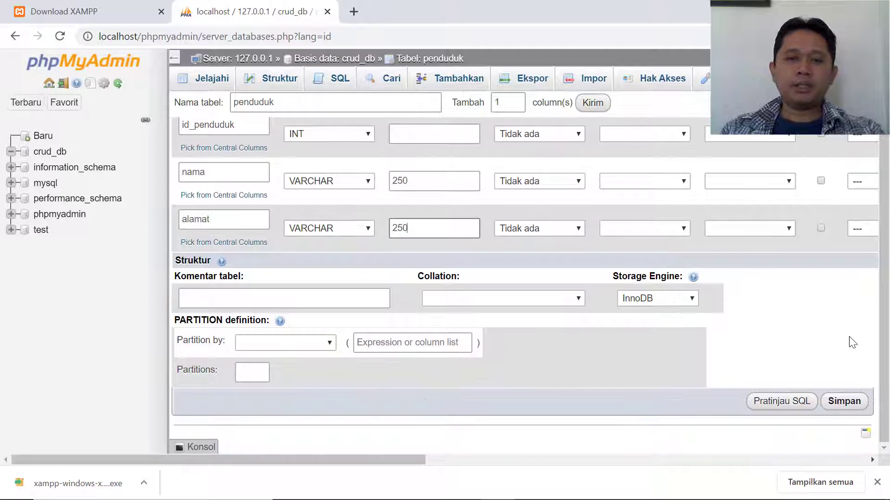
pyautogui.click(843, 401)
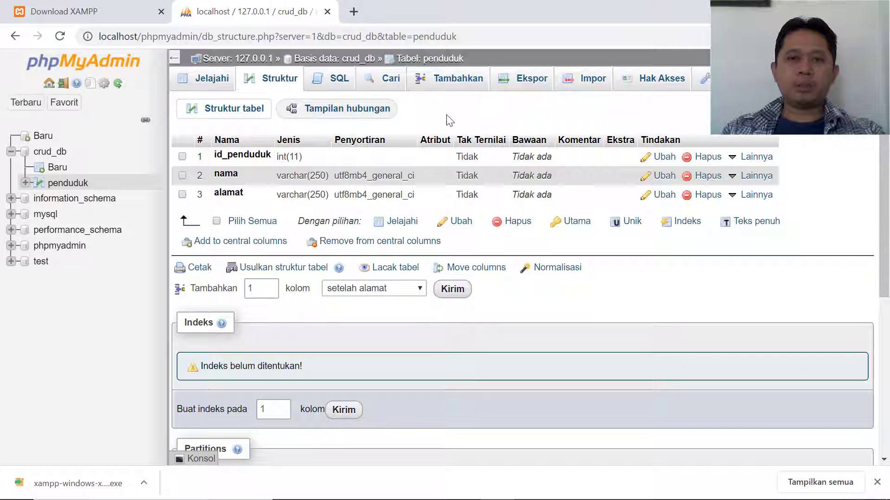
# Insert a row into penduduk with id_penduduk 1, the resident's full name as nama and their city as alamat, and browse the table's rows
pyautogui.click(449, 84)
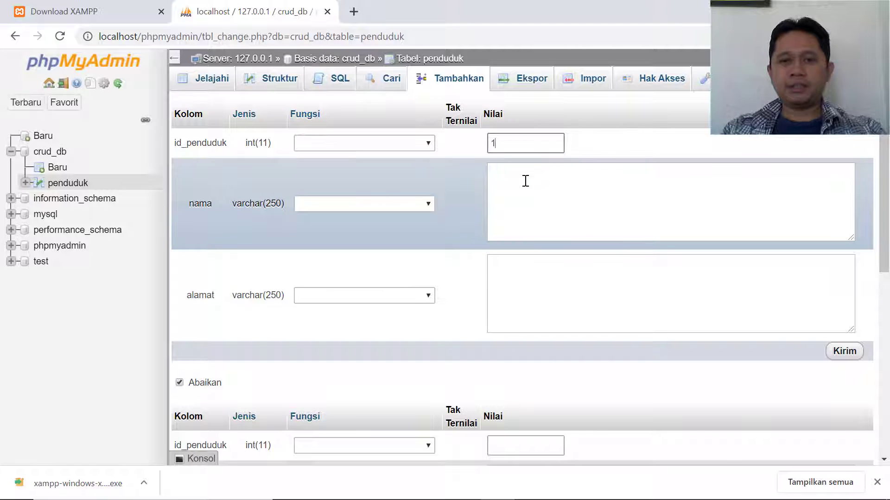
pyautogui.click(525, 181)
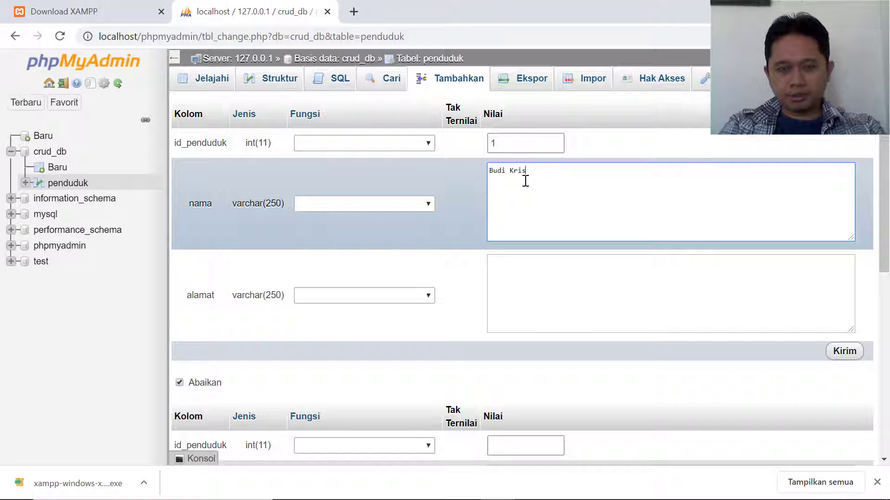
pyautogui.write('Budi Krinawan')
pyautogui.press('Tab')
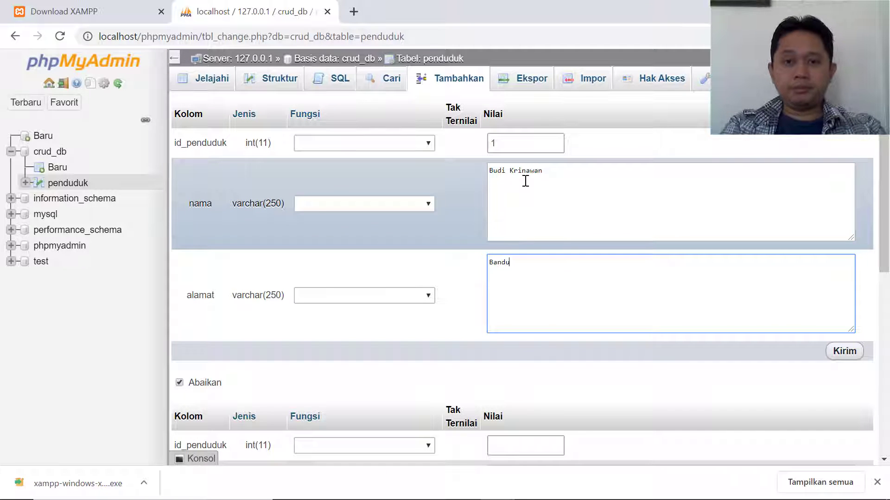
pyautogui.click(834, 353)
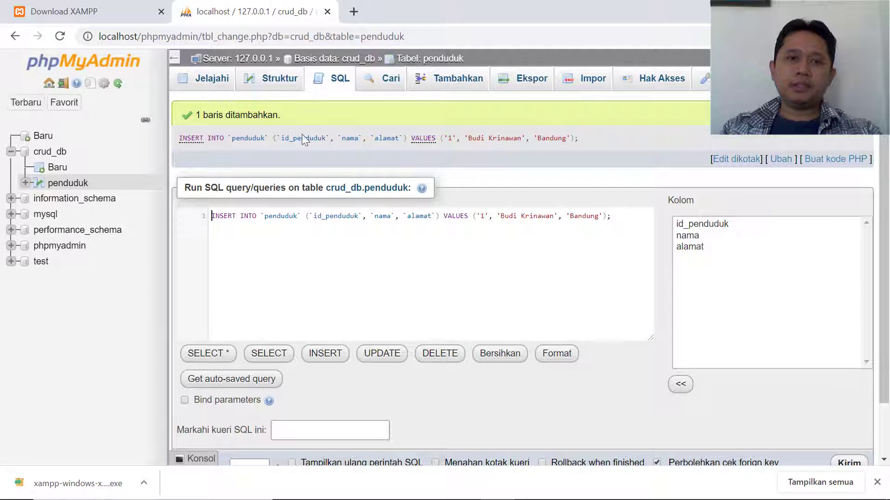
pyautogui.click(202, 82)
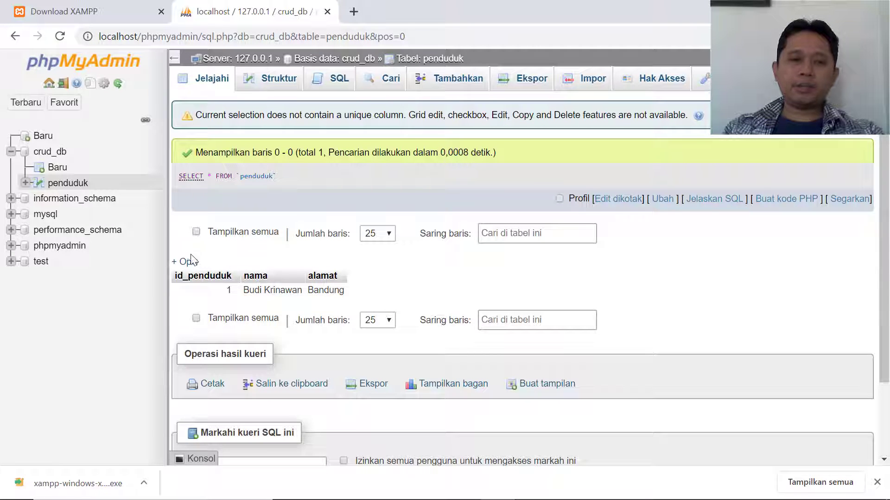
# Make the id_penduduk column the primary key in the penduduk table's structure
pyautogui.click(273, 90)
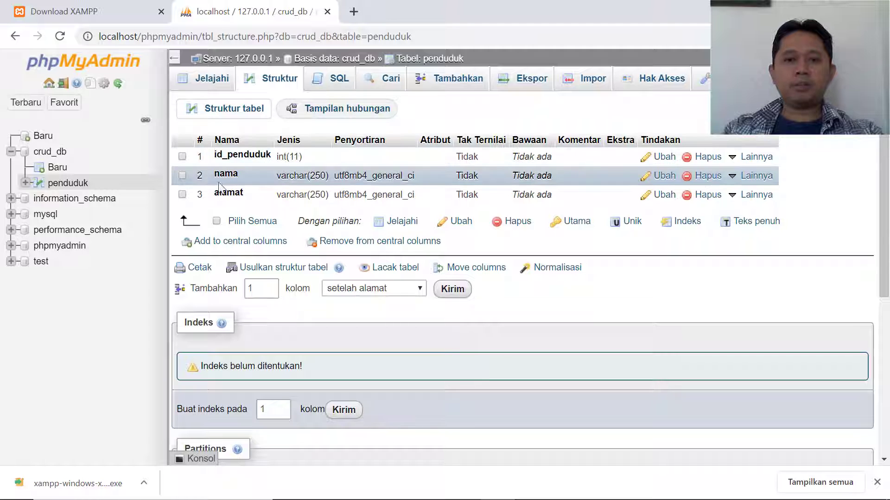
pyautogui.click(182, 157)
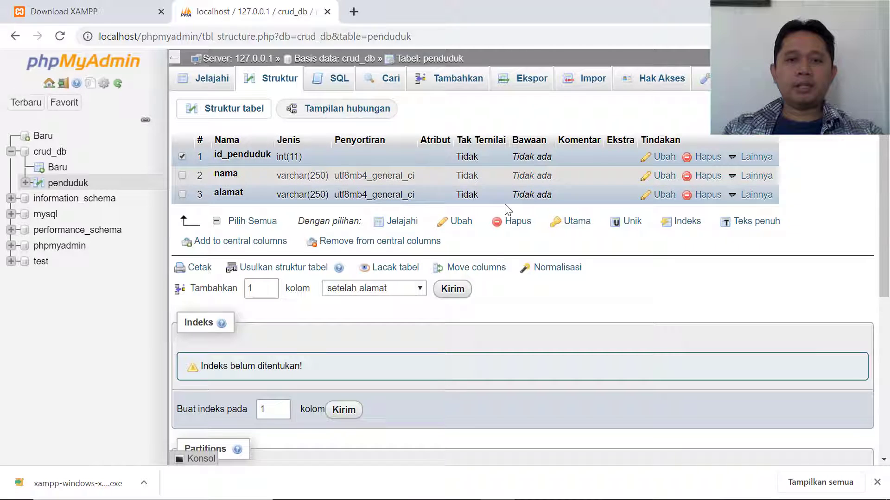
pyautogui.click(574, 225)
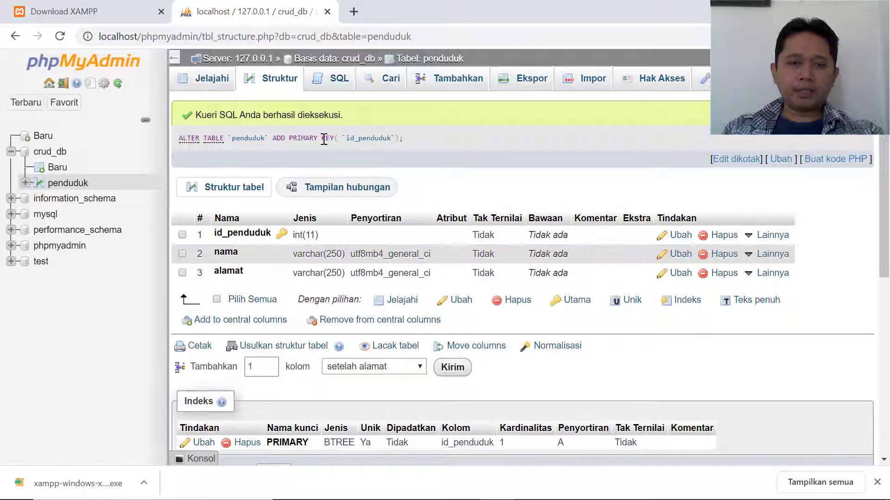
pyautogui.moveTo(269, 139); pyautogui.dragTo(333, 139)
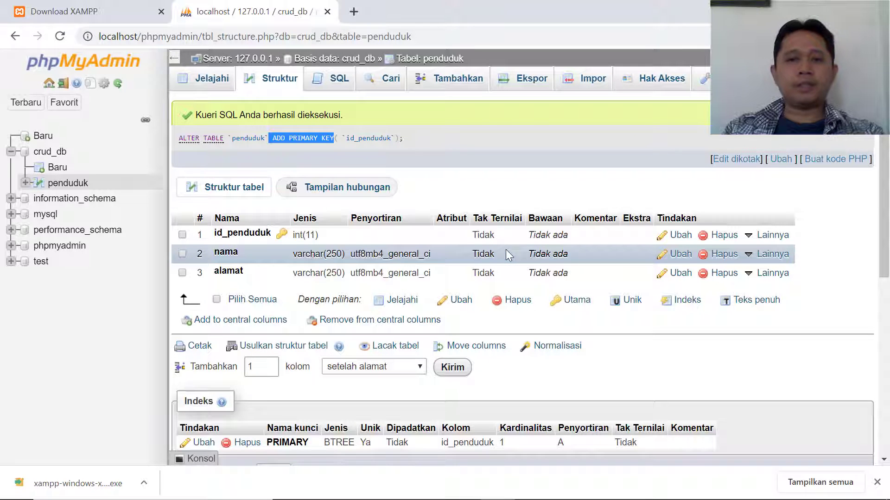
# Enable auto-increment on the id_penduduk column and save the column change
pyautogui.click(678, 236)
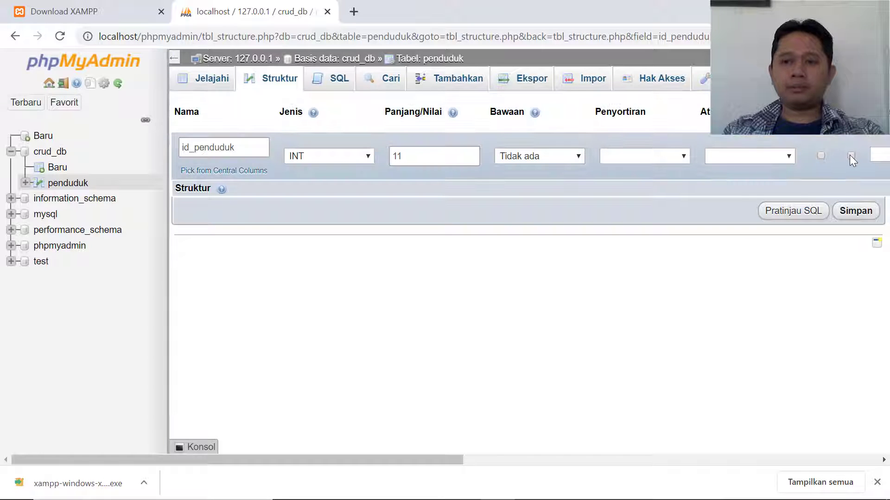
pyautogui.click(850, 155)
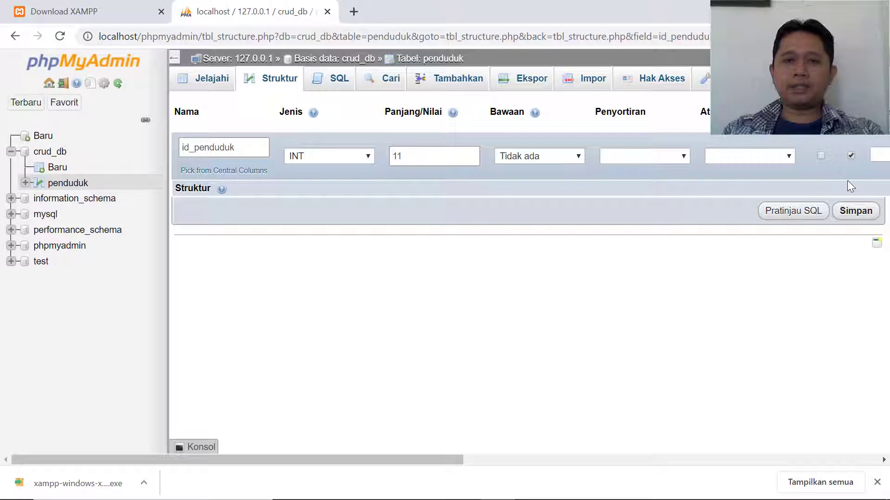
pyautogui.click(860, 214)
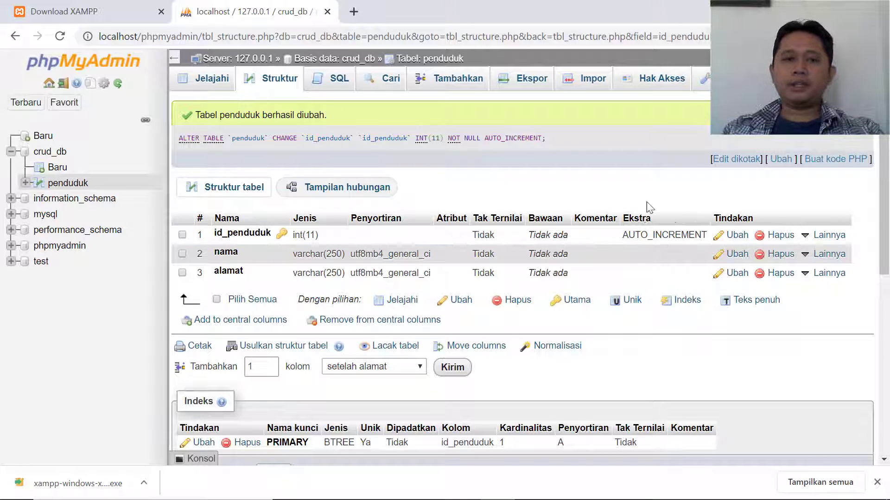
# Insert a second penduduk row with id_penduduk left blank, the resident's full name as nama and Jakarta as alamat, and browse the rows
pyautogui.click(208, 80)
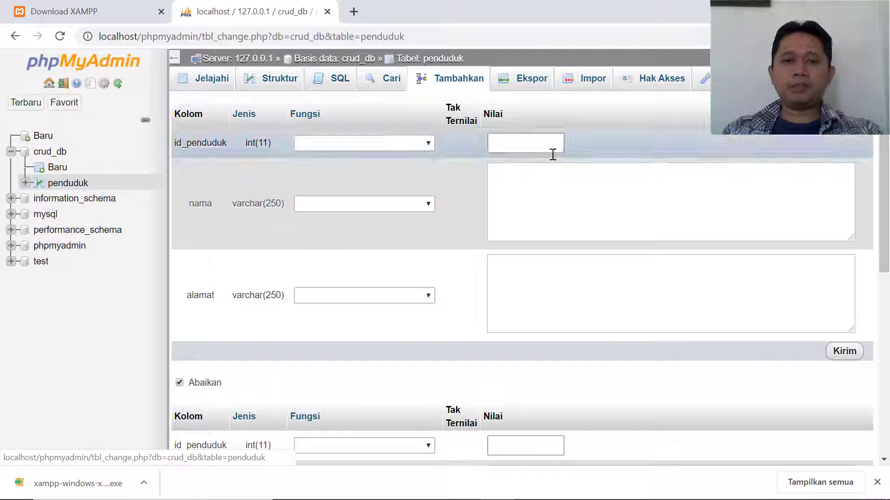
pyautogui.click(551, 175)
pyautogui.write('W')
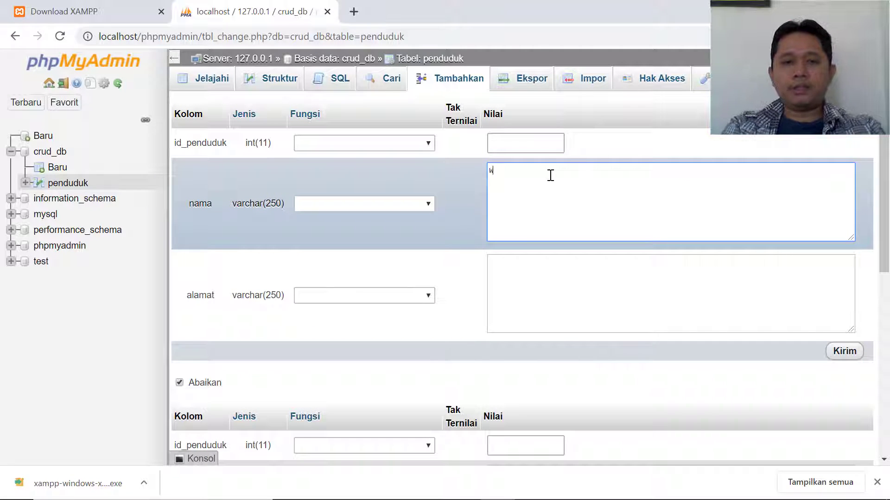
pyautogui.write('ati Sukmwa')
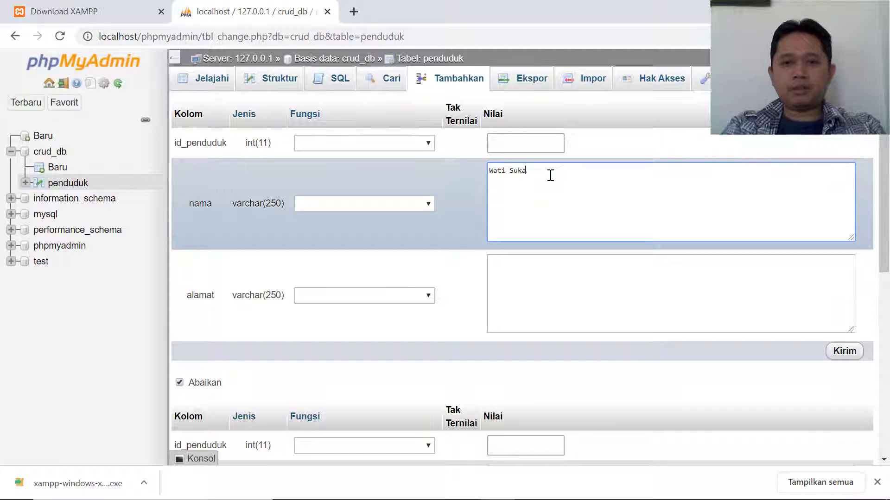
pyautogui.write('ti')
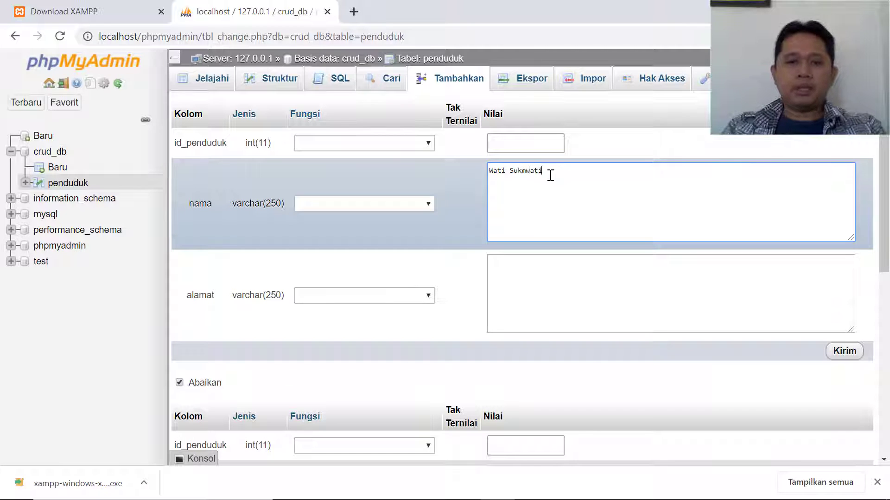
pyautogui.click(507, 274)
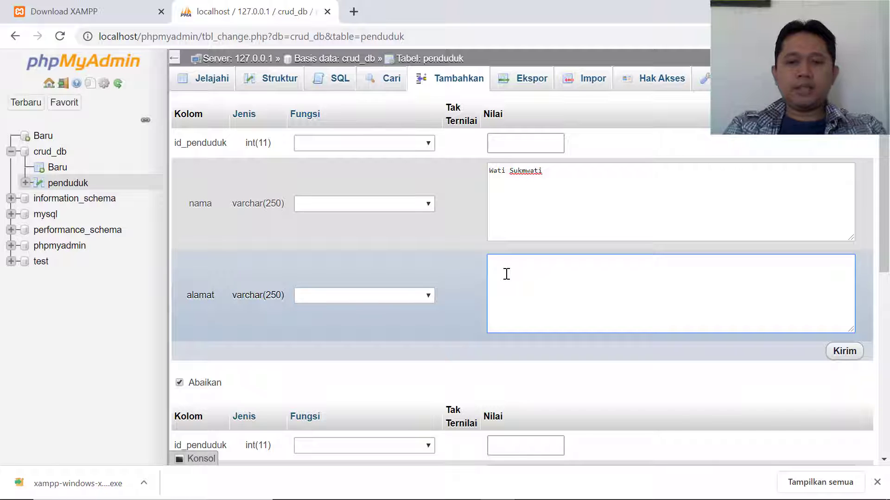
pyautogui.write('Jakarta')
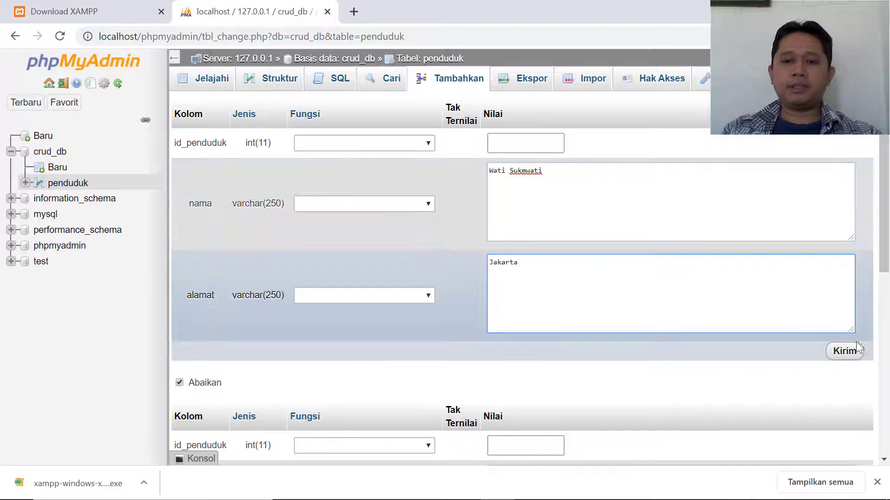
pyautogui.click(858, 348)
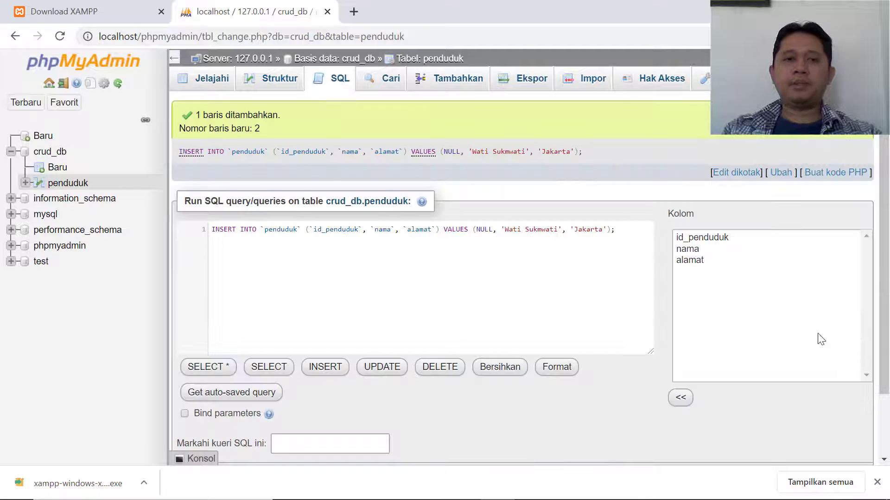
pyautogui.click(217, 83)
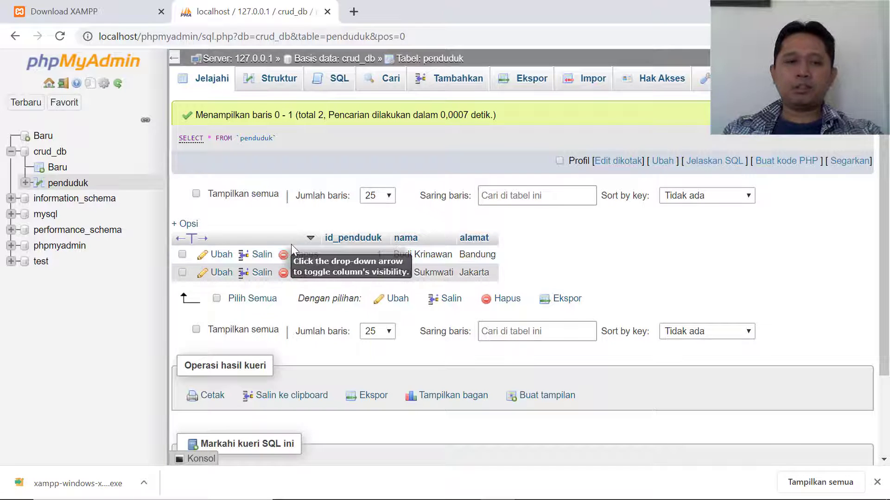
# Edit the second penduduk row, setting its alamat to Jakarta Selatan, and save it
pyautogui.click(220, 274)
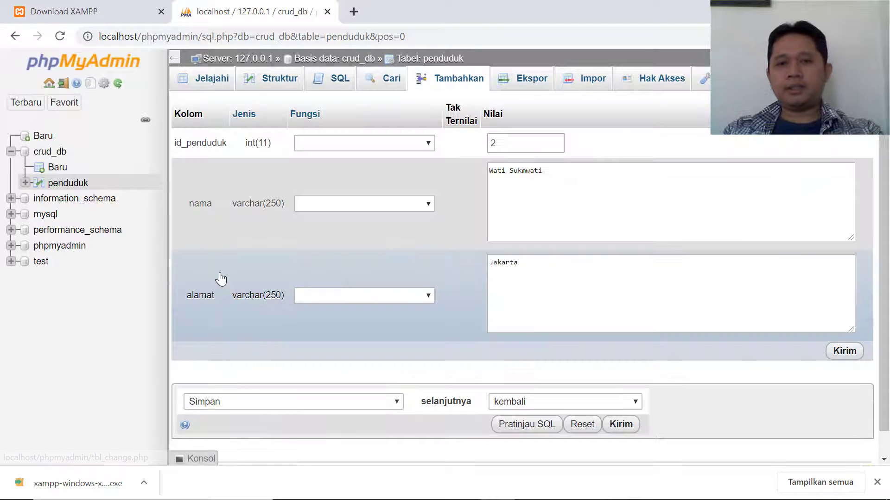
pyautogui.click(549, 267)
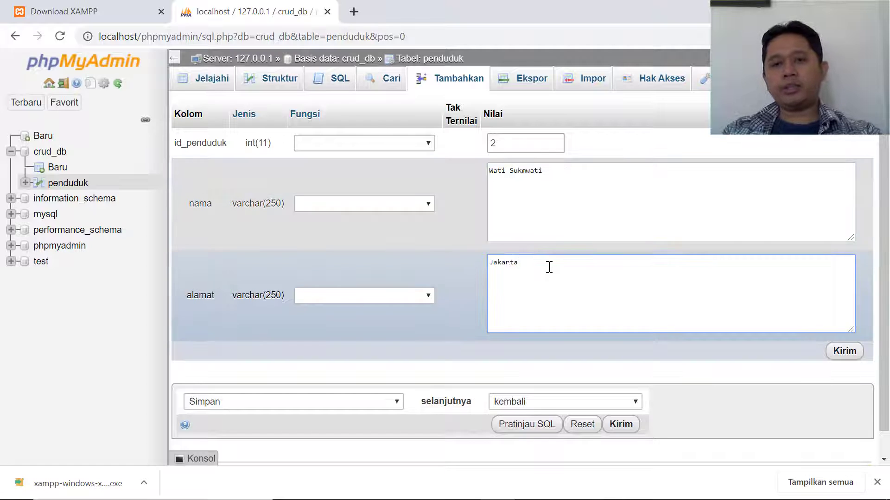
pyautogui.write('Sel')
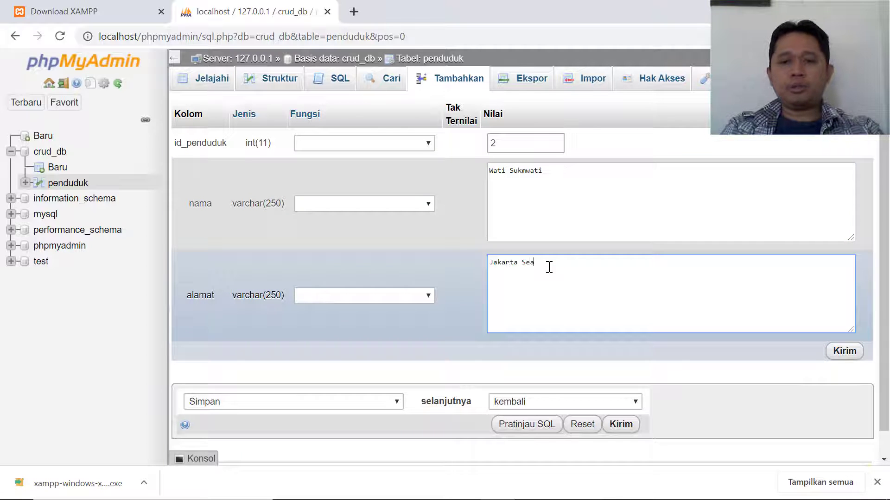
pyautogui.write('atan')
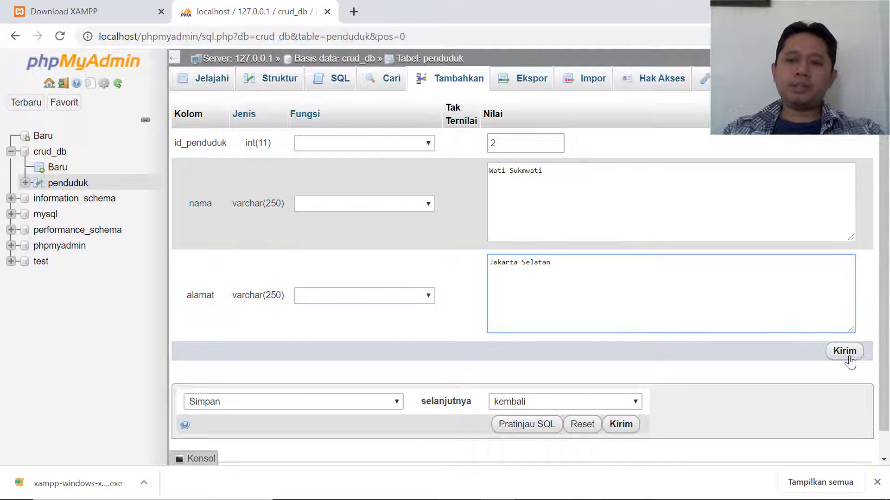
pyautogui.click(848, 355)
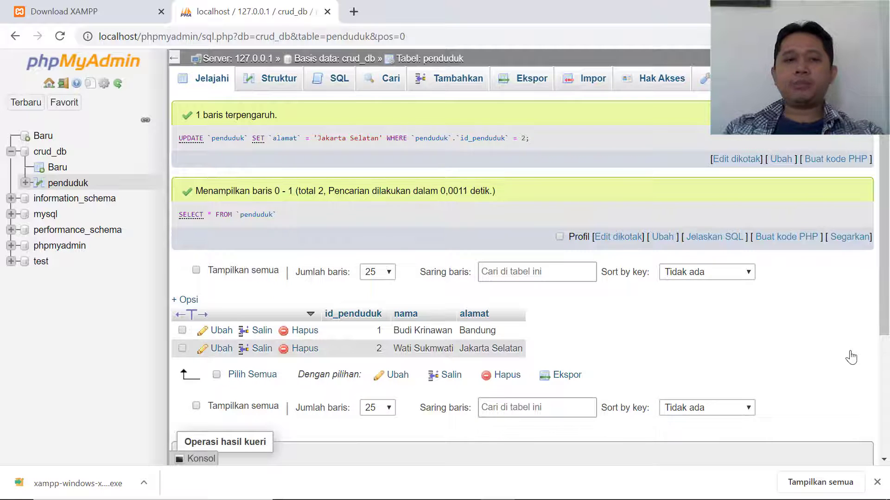
pyautogui.moveTo(494, 190); pyautogui.dragTo(437, 191)
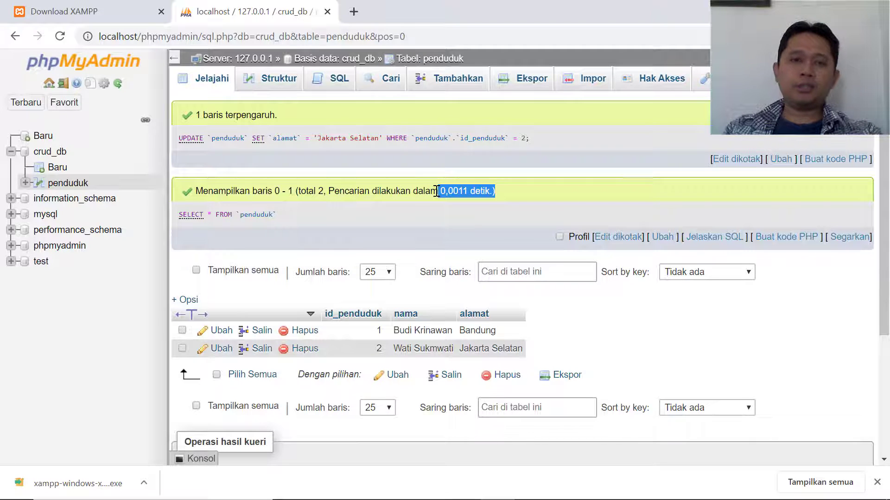